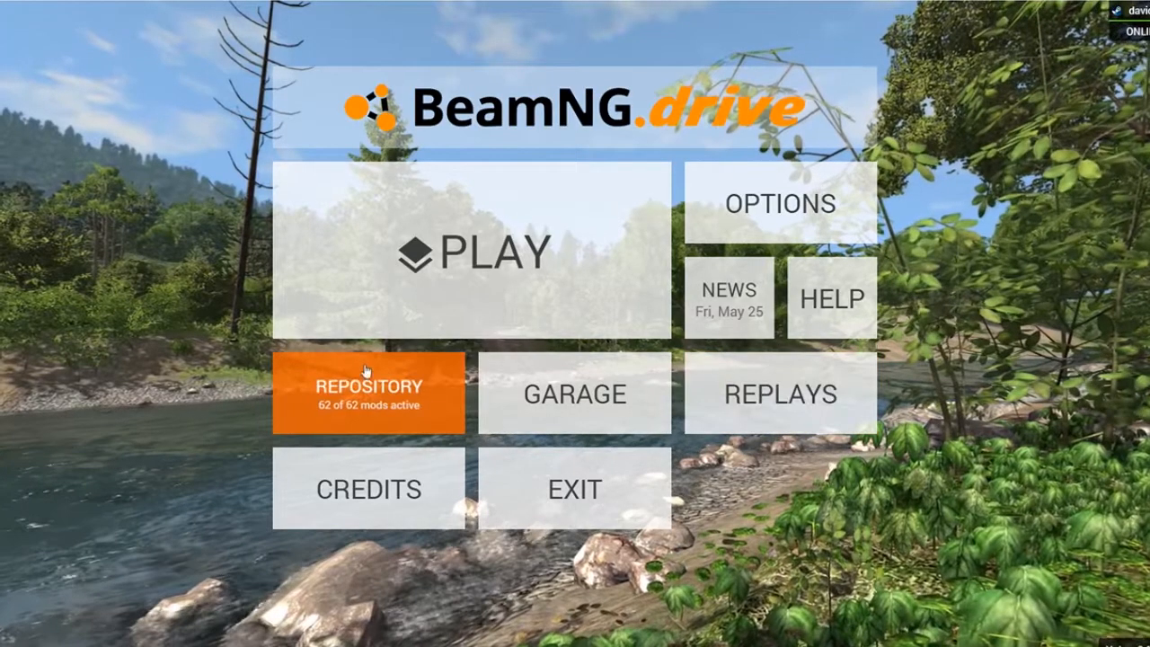
Find the Avalanche Climb mod among the installed mods and unpack it
left_click(321, 379)
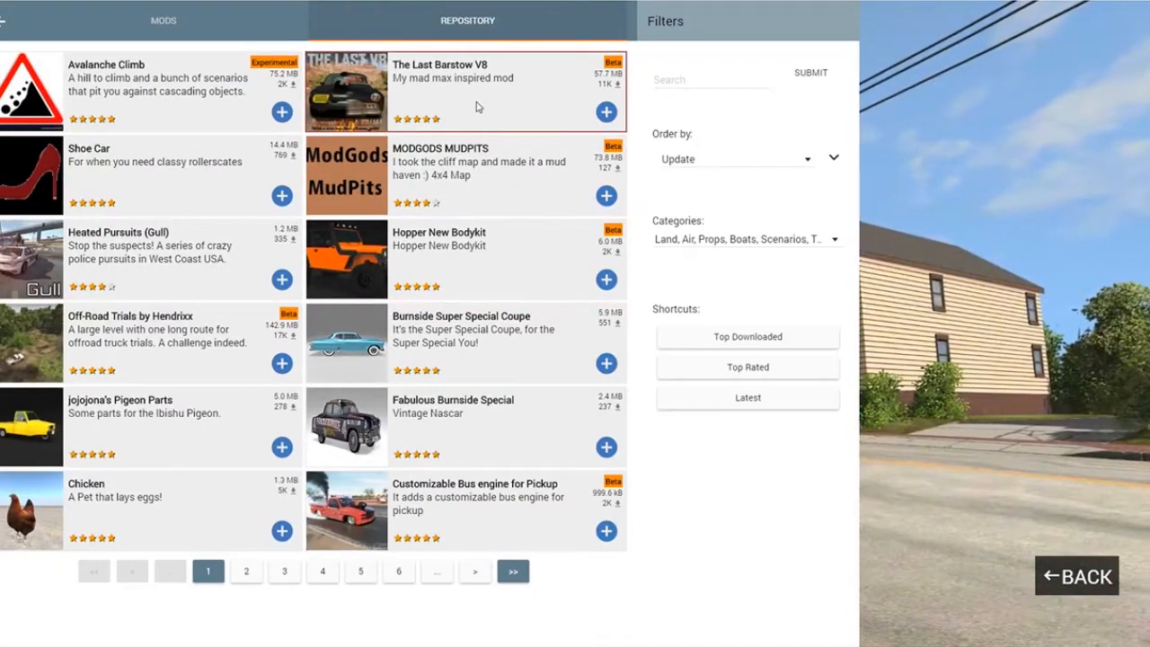
left_click(203, 25)
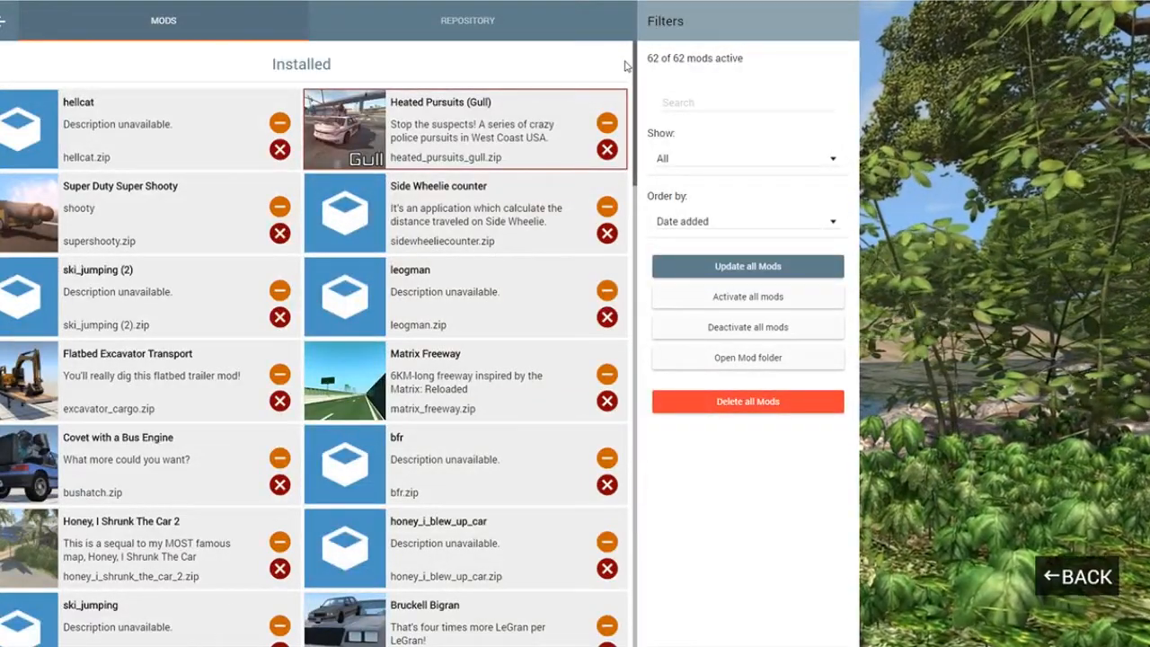
scroll(625, 66, "down", 3)
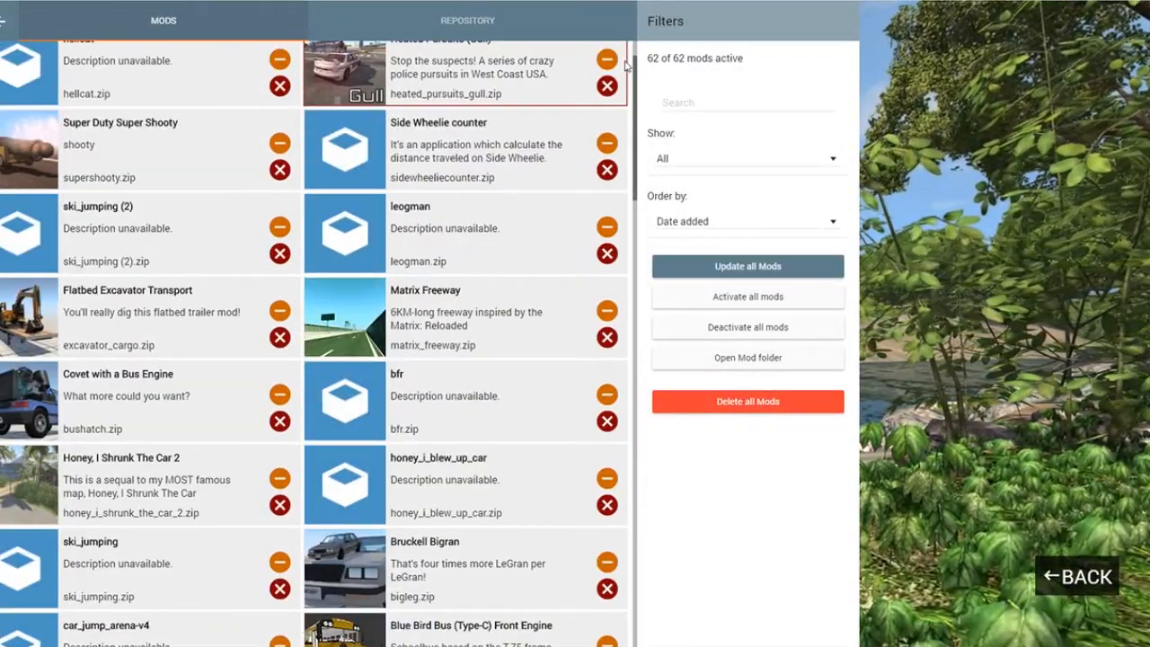
scroll(625, 66, "down", 2)
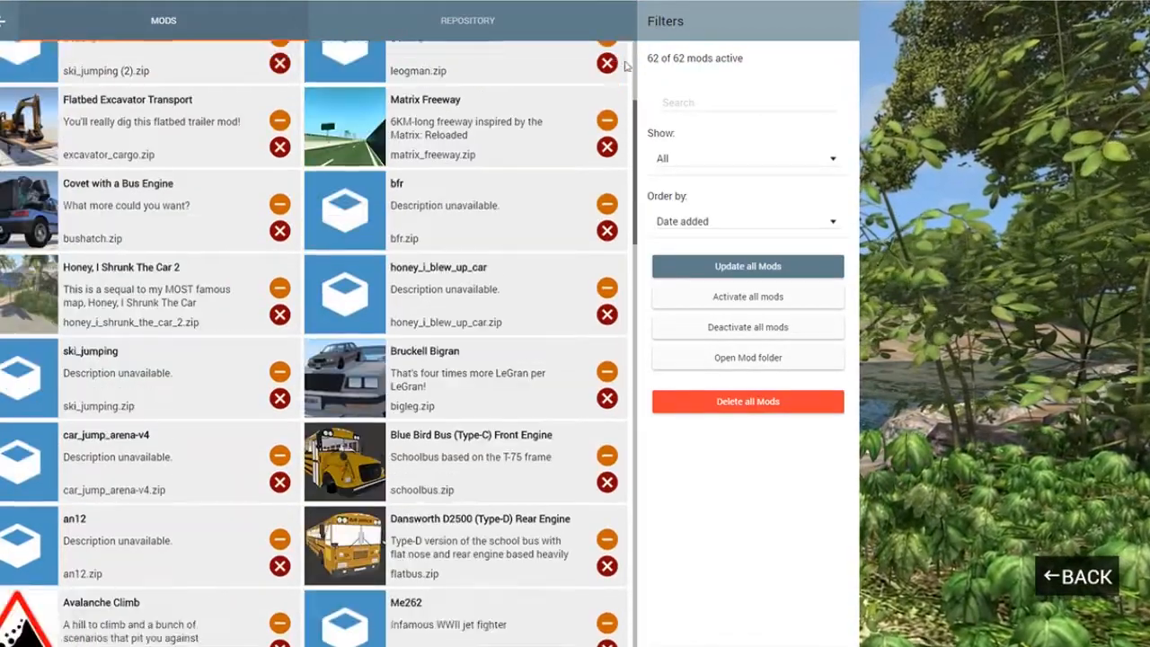
scroll(626, 65, "down", 3)
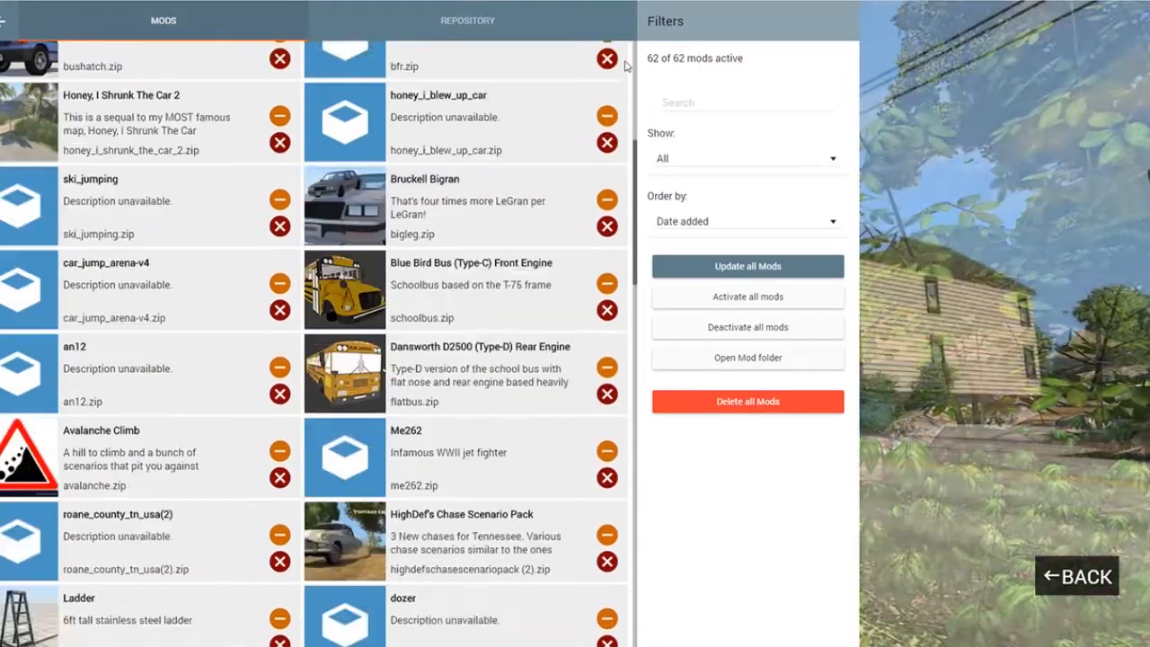
scroll(625, 65, "up", 1)
scroll(627, 66, "down", 1)
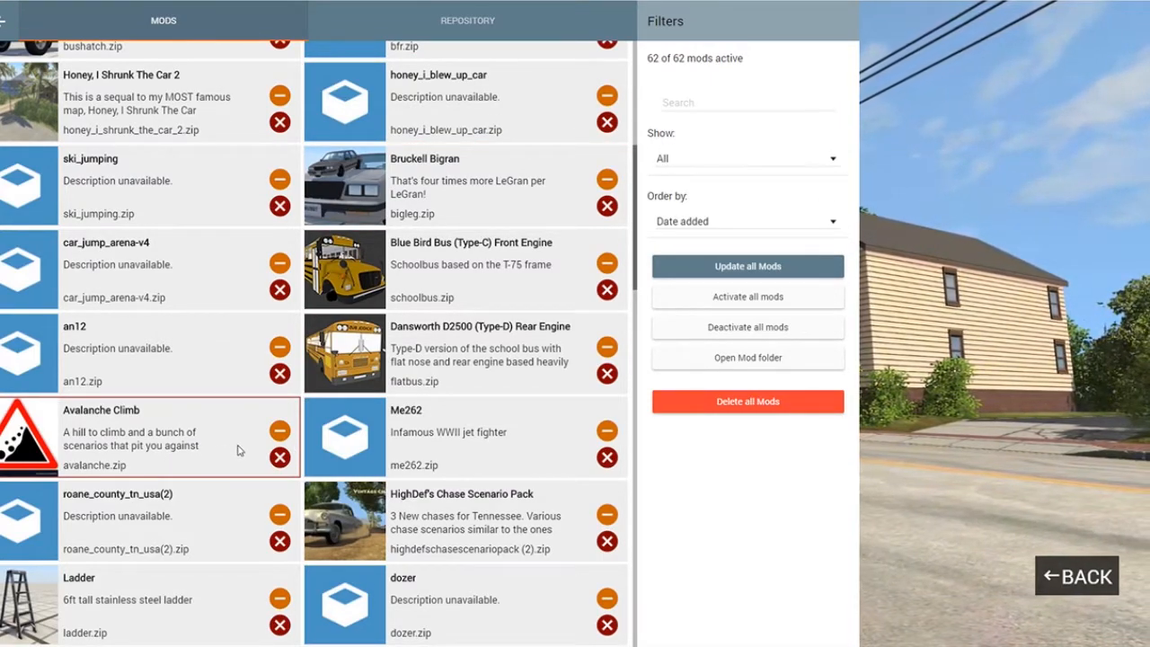
left_click(196, 451)
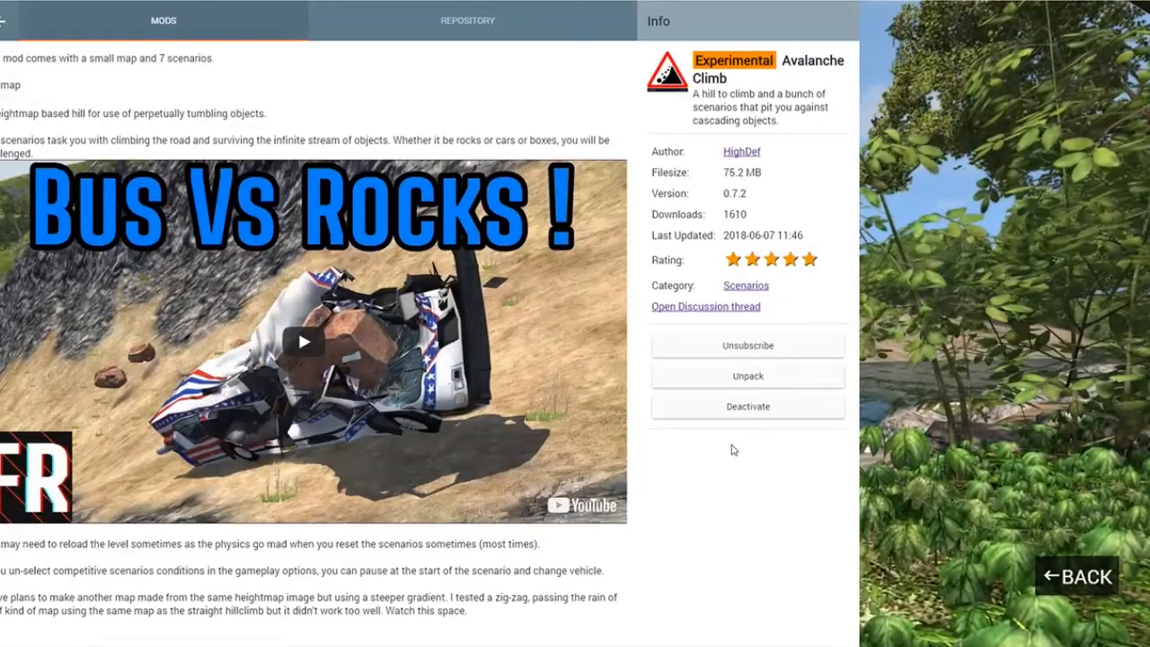
left_click(742, 377)
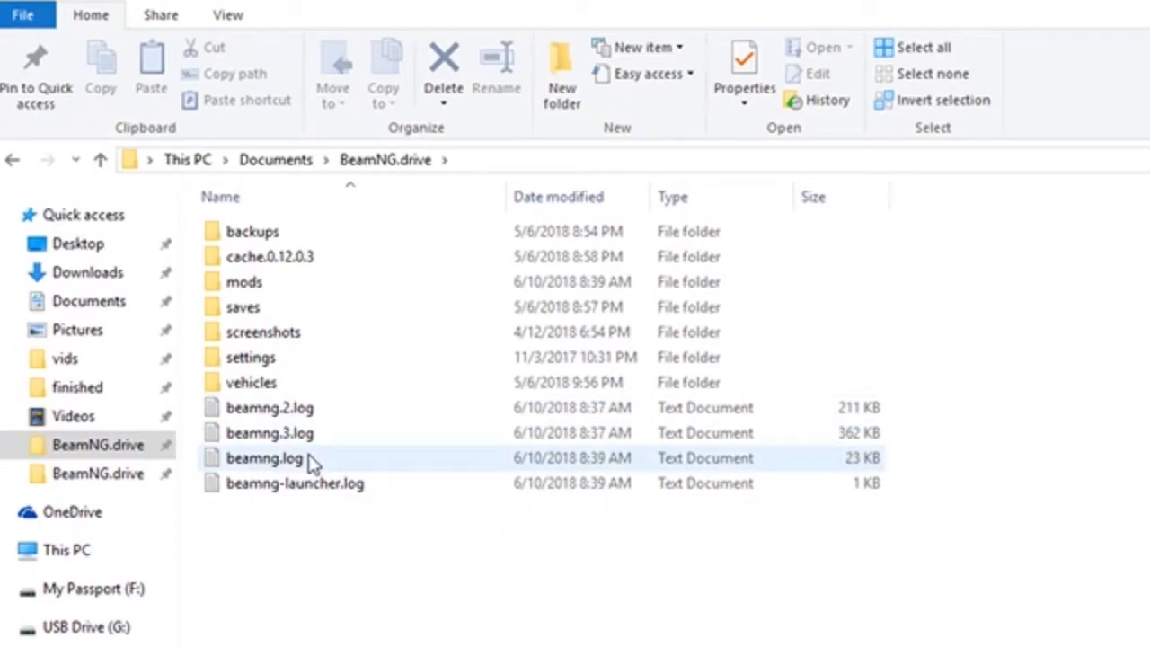
In File Explorer, examine the unpacked avalanche mod in the BeamNG.drive mods folder, down to its levels\hill folder
double_click(255, 287)
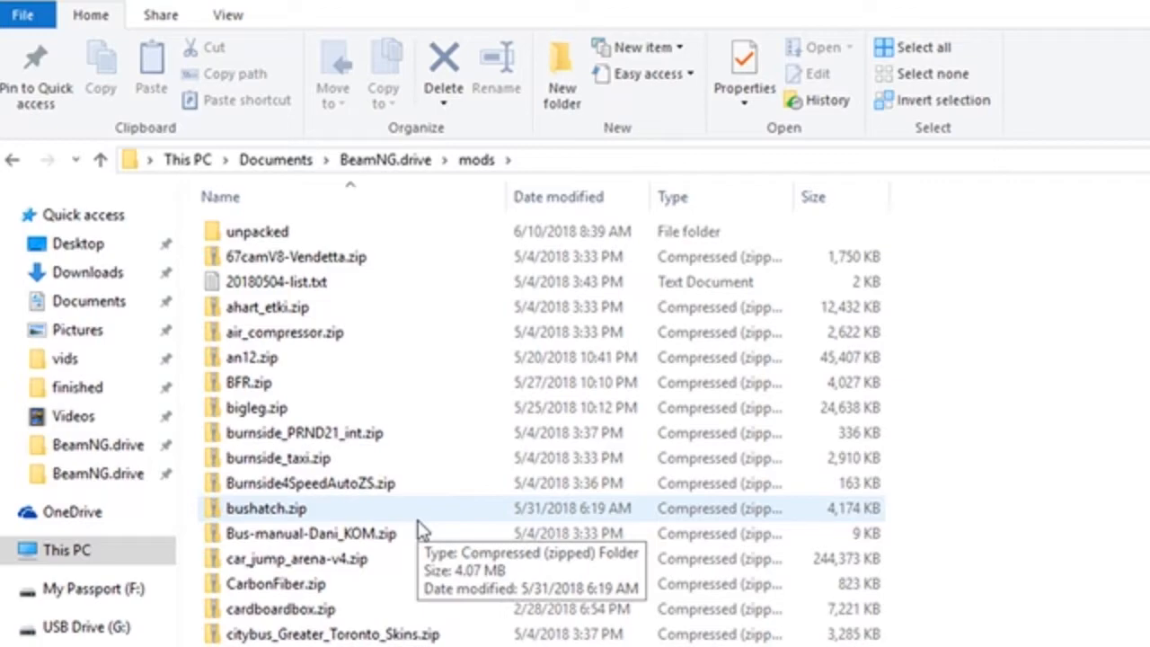
double_click(284, 238)
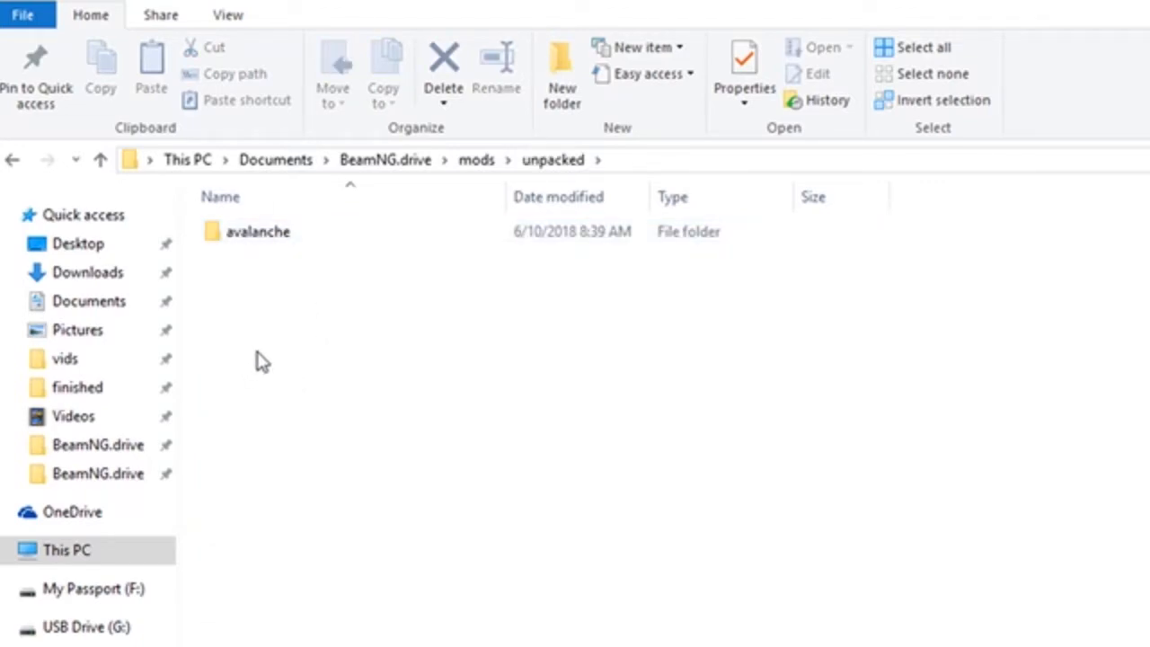
double_click(246, 235)
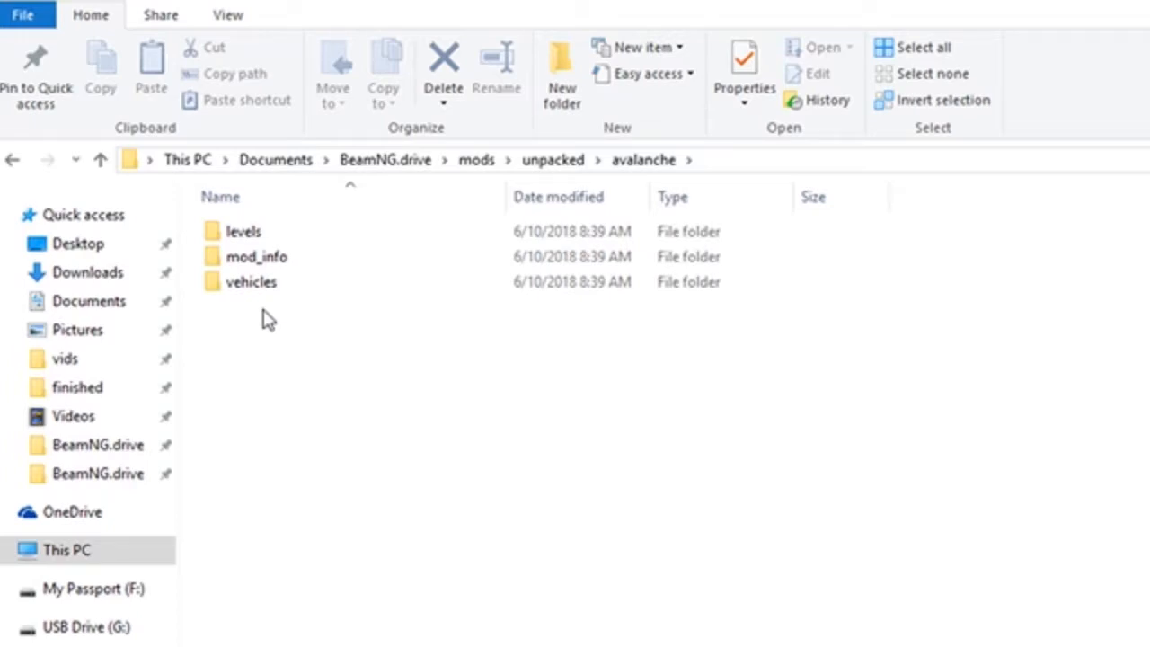
double_click(248, 236)
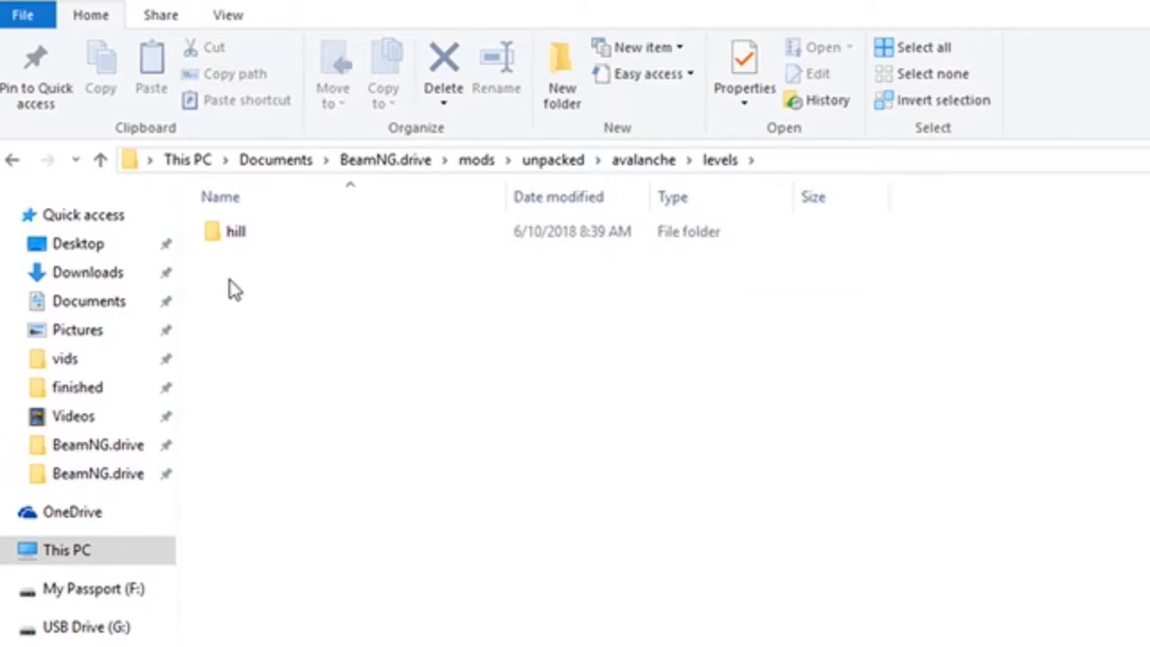
double_click(252, 236)
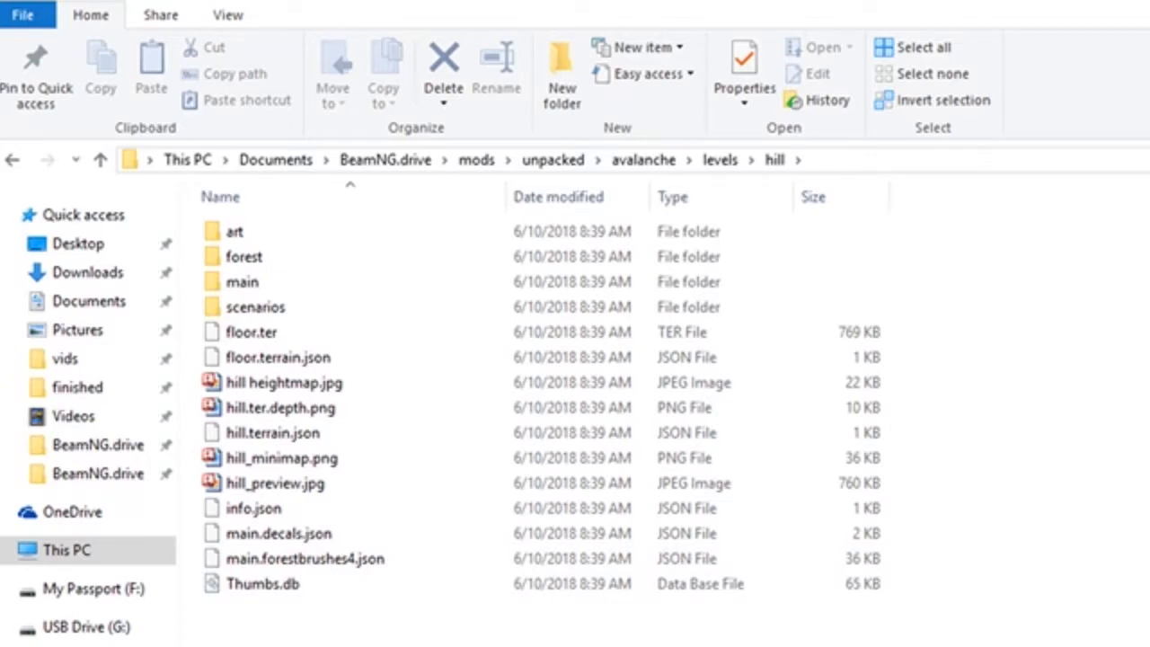
Return to the mods folder and examine the levels\utah contents of highdefschasescenariopack (2).zip for comparison
left_click(11, 159)
left_click(474, 159)
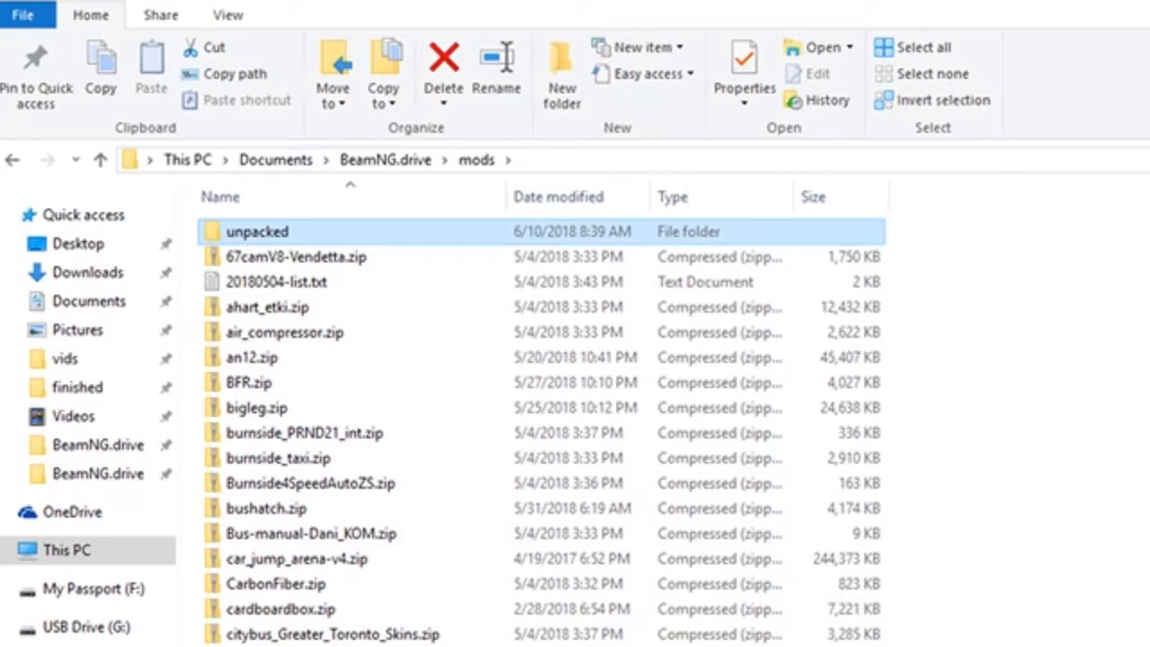
double_click(423, 644)
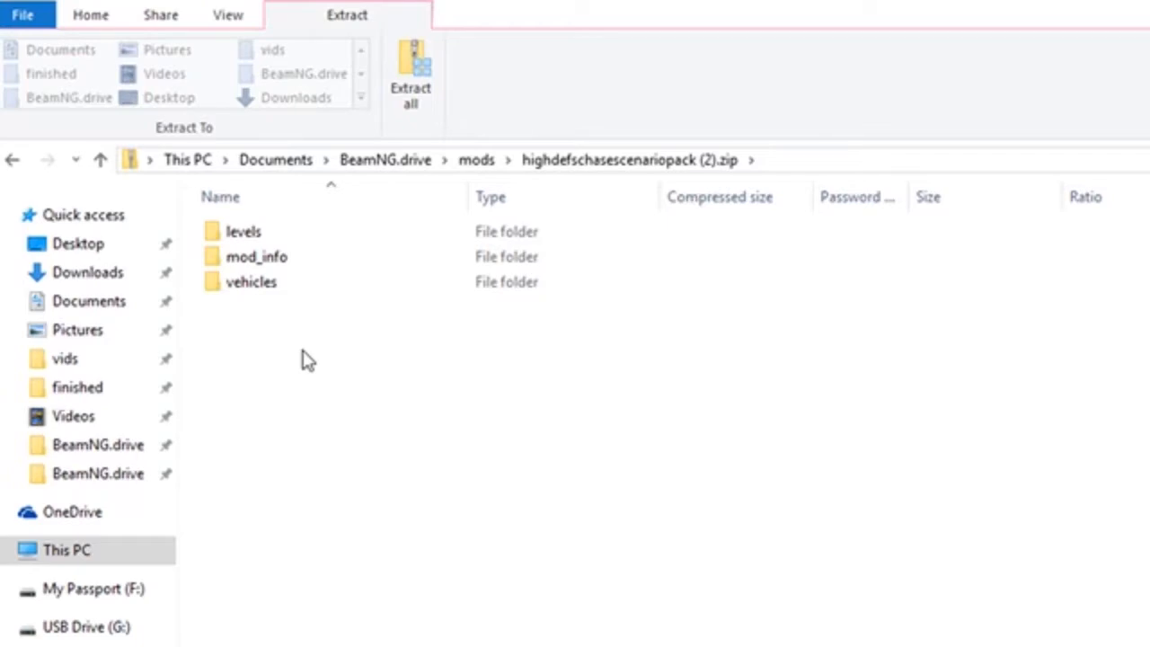
double_click(249, 235)
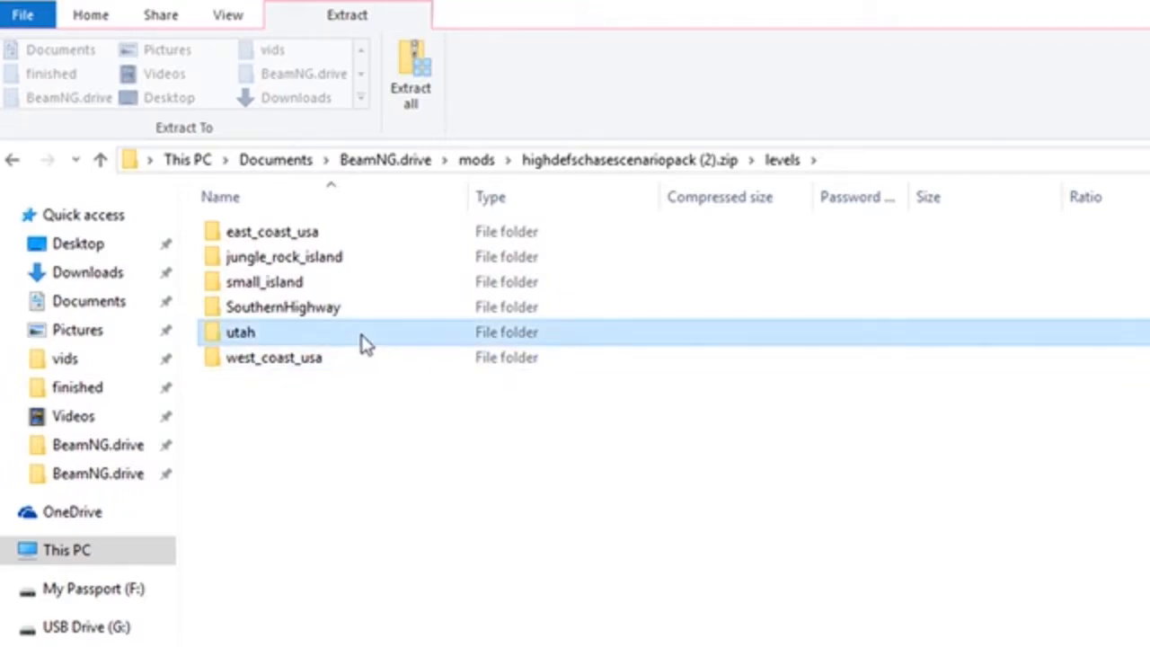
double_click(240, 333)
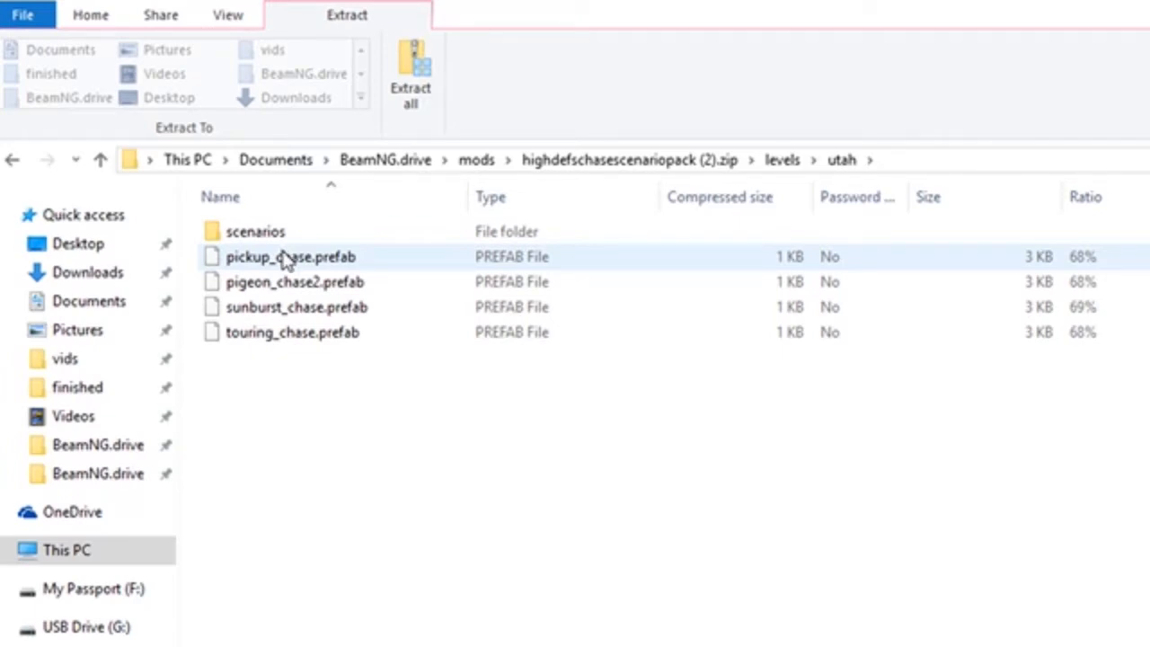
left_click(16, 161)
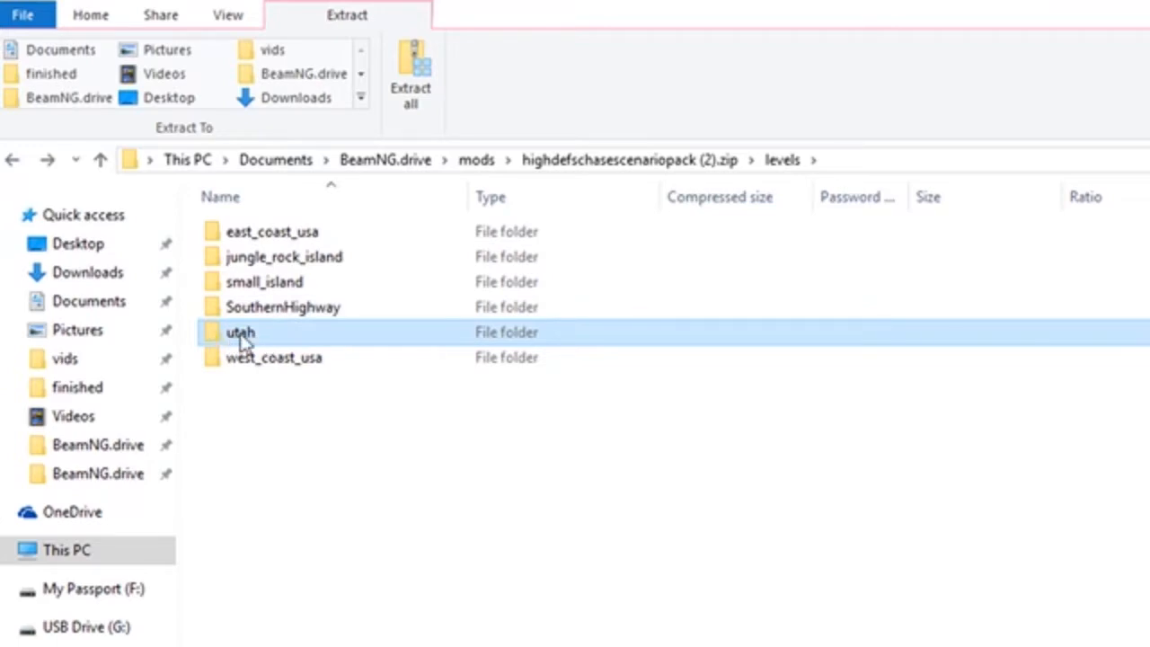
double_click(293, 339)
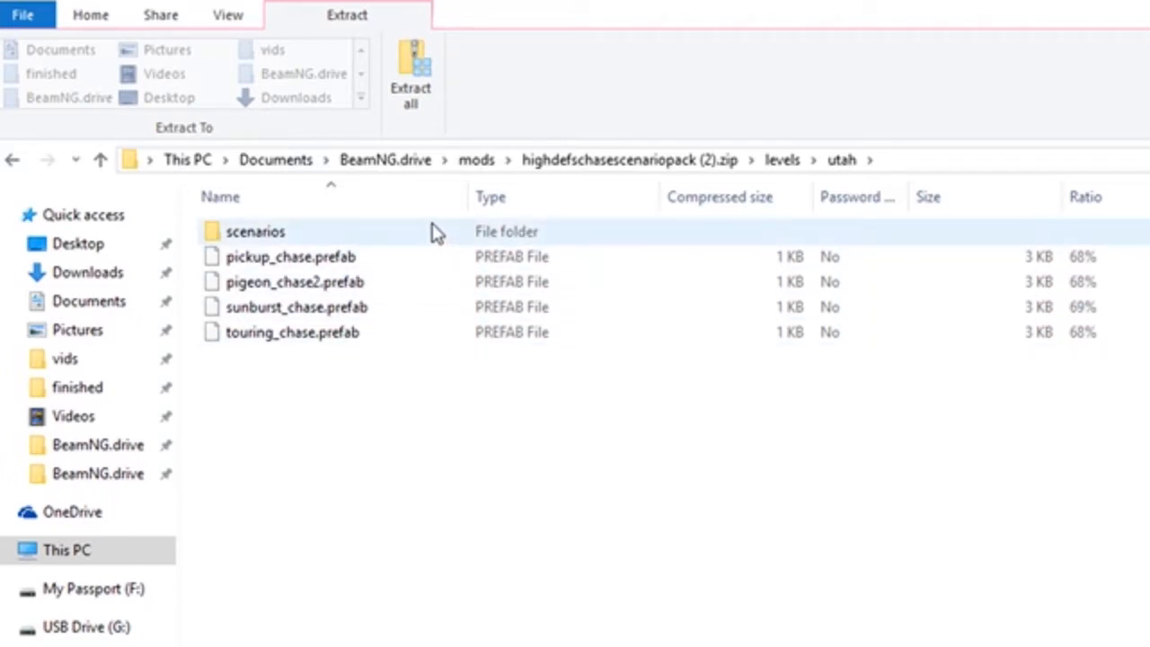
Copy the levels folder out of GridMap.zip in the Steam installation's content\levels folder into the Documents\BeamNG.drive folder
left_click(378, 161)
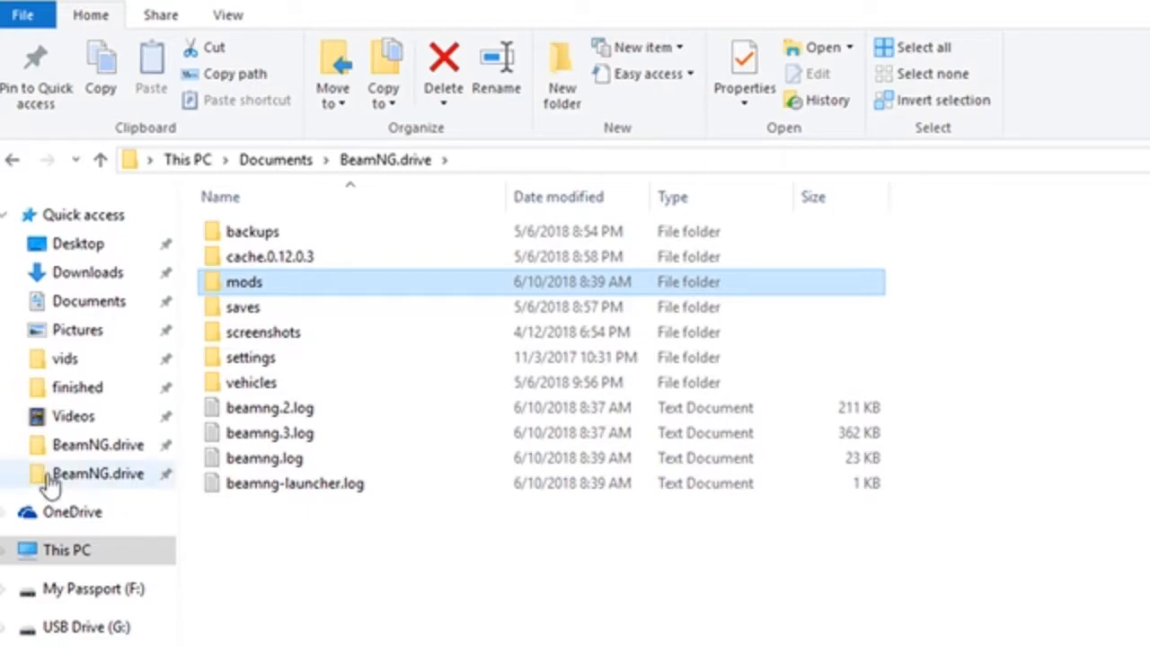
left_click(91, 476)
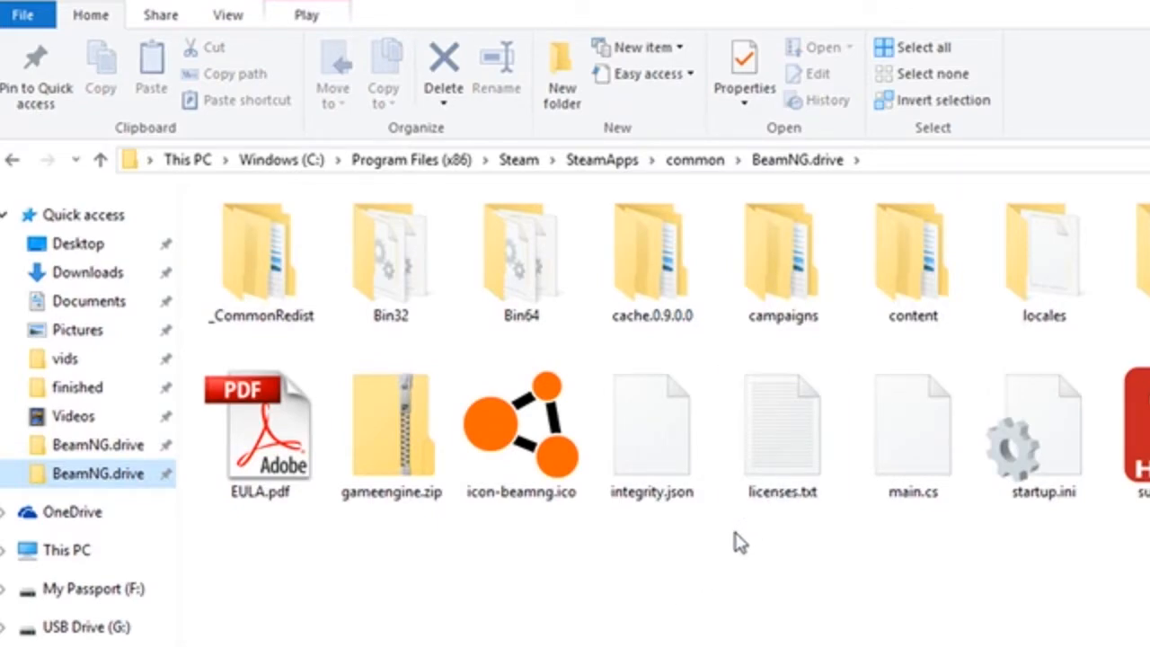
double_click(896, 286)
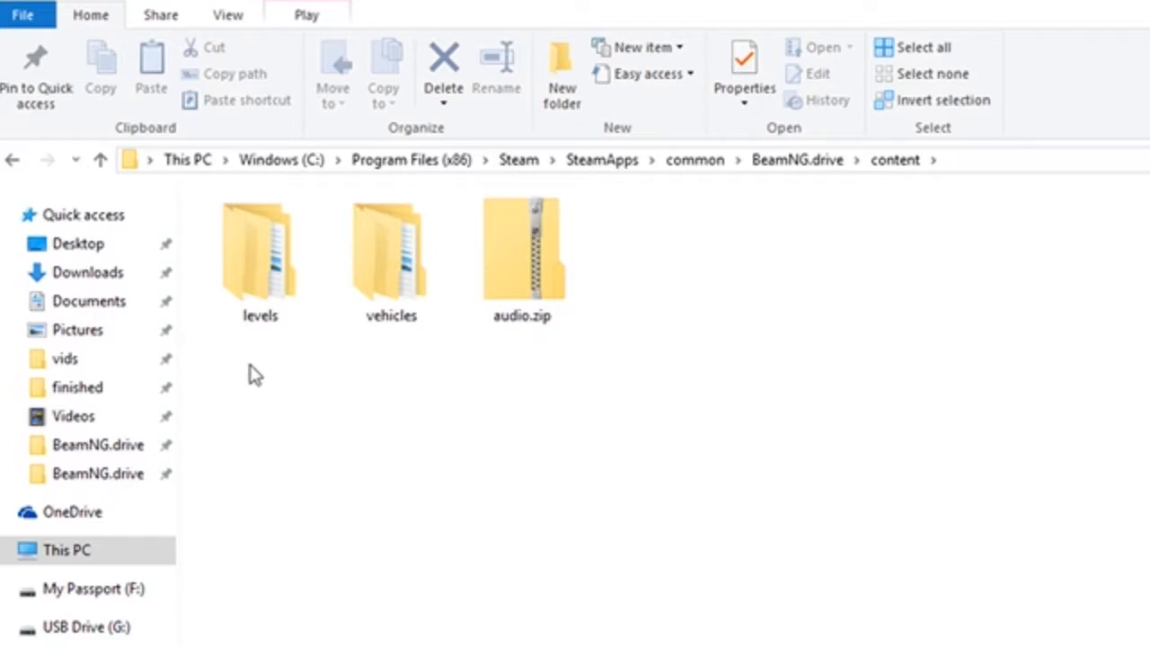
double_click(257, 286)
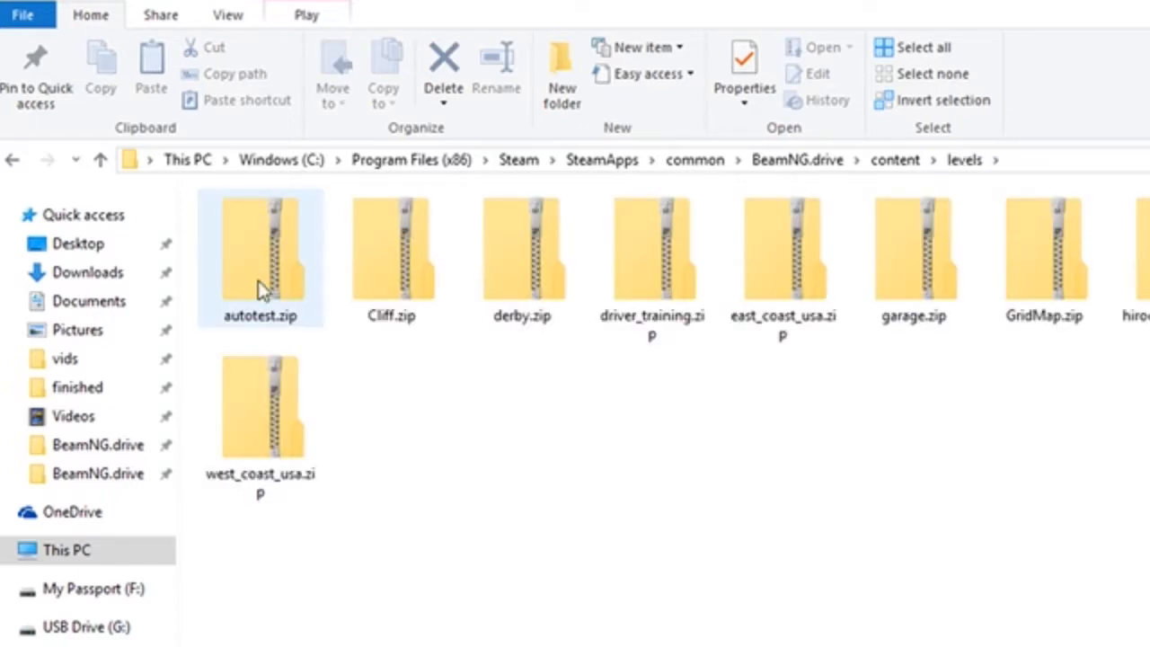
double_click(1038, 256)
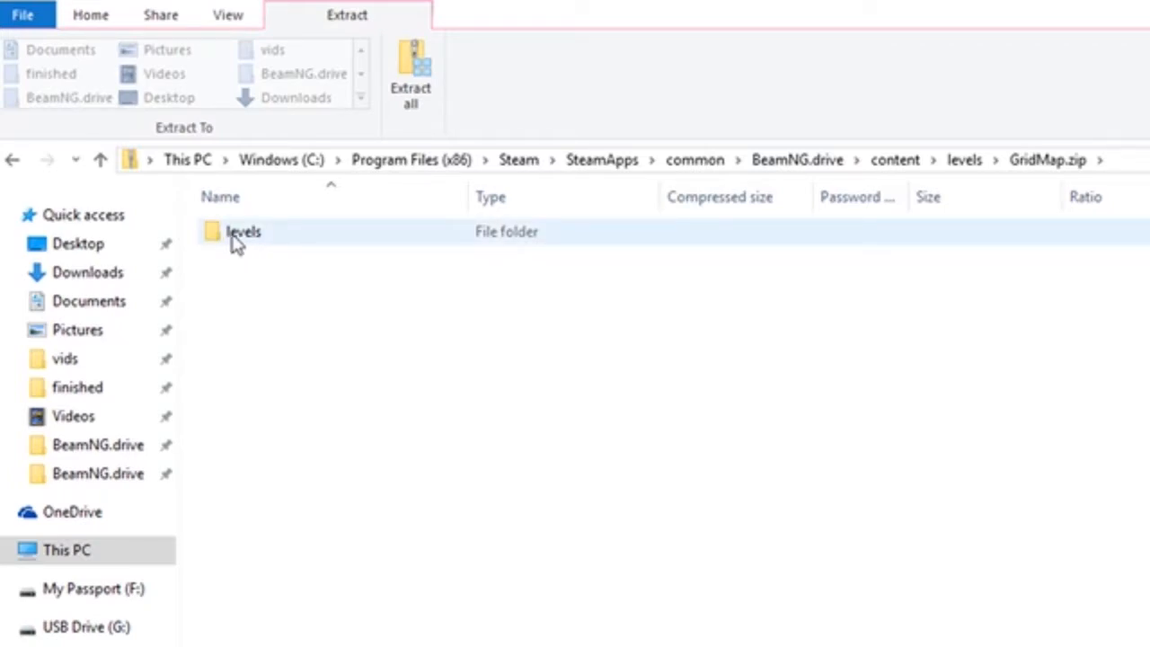
left_click_drag(236, 244, 100, 462)
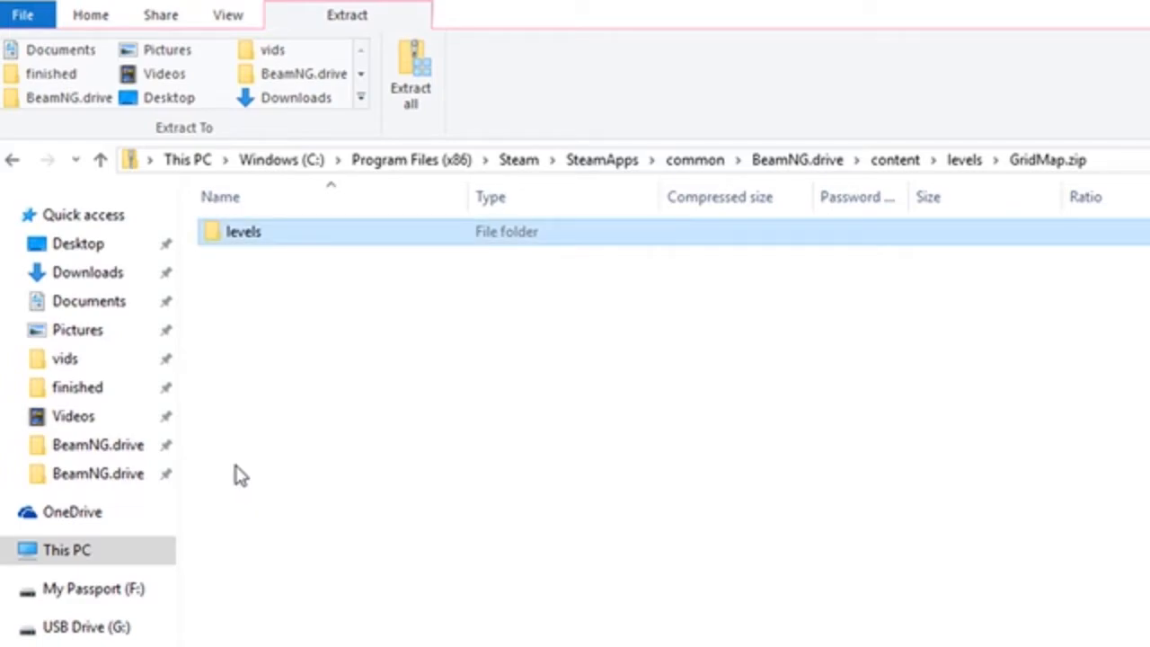
left_click(89, 447)
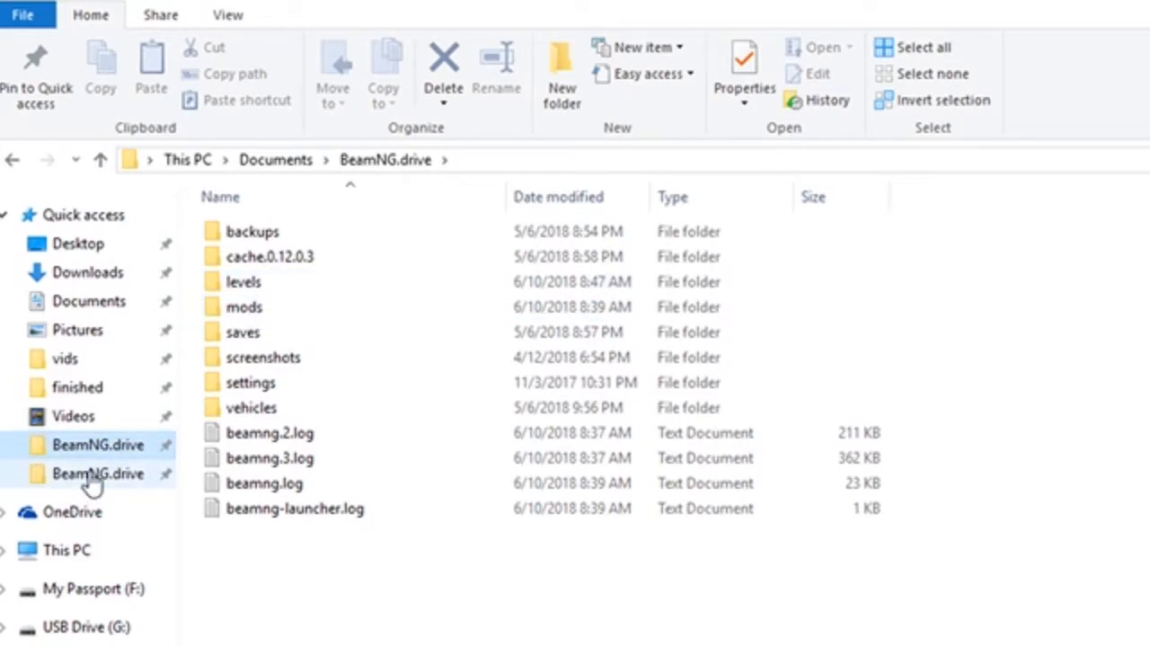
left_click(12, 159)
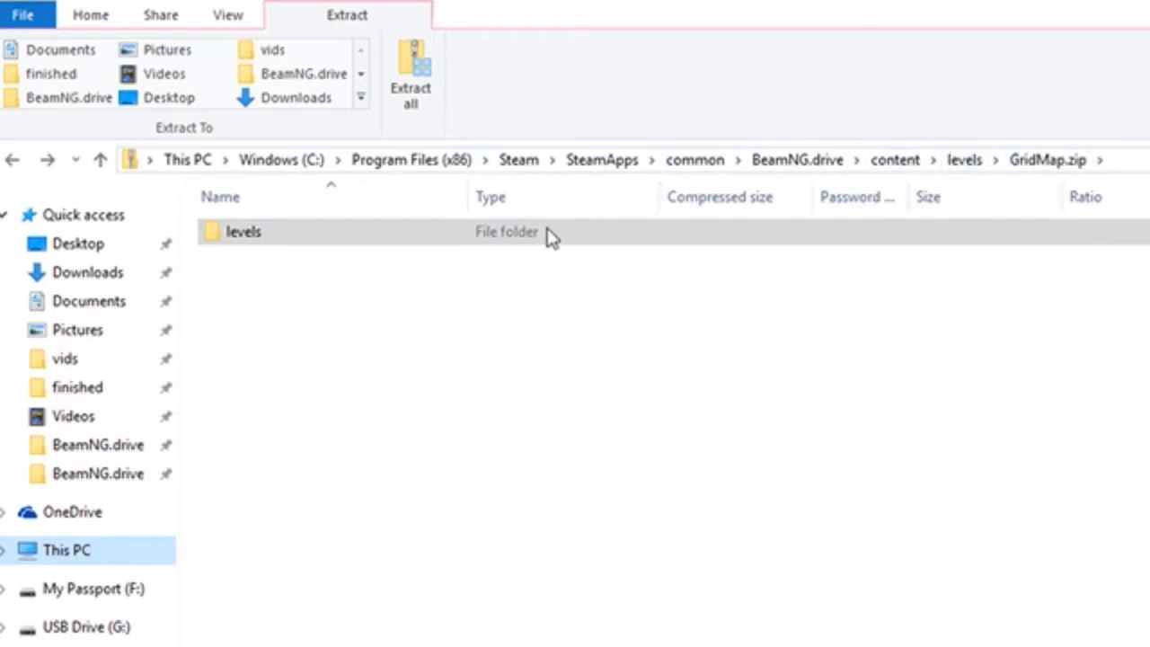
Open the copied GridMap level folder under Documents\BeamNG.drive\levels
left_click(99, 448)
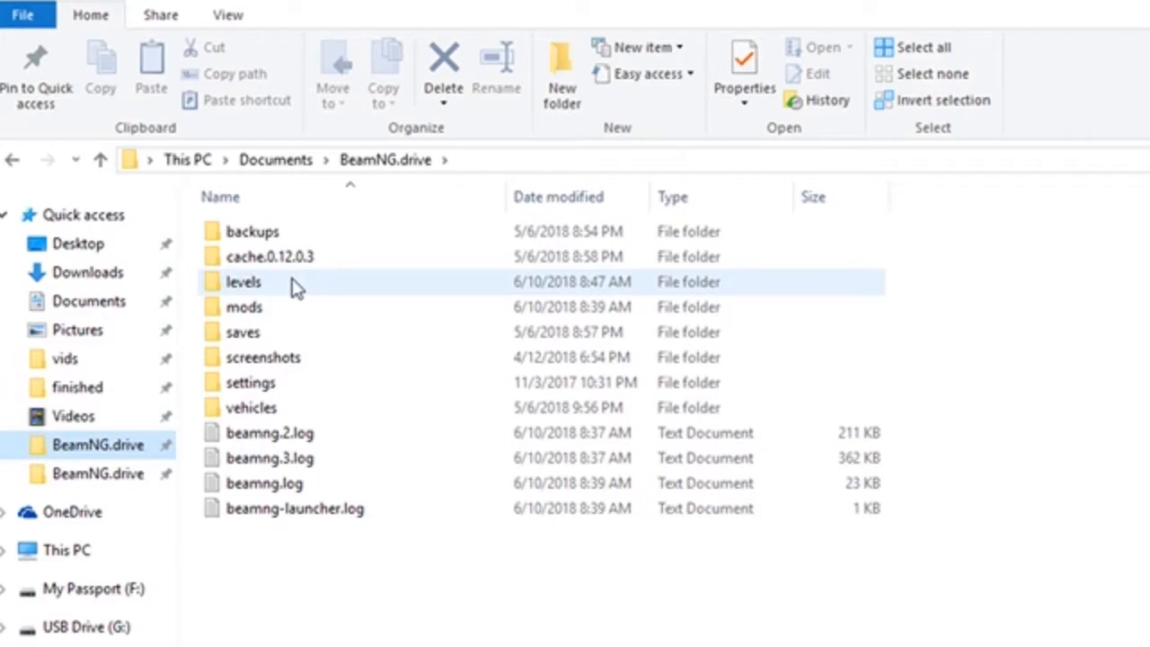
double_click(297, 286)
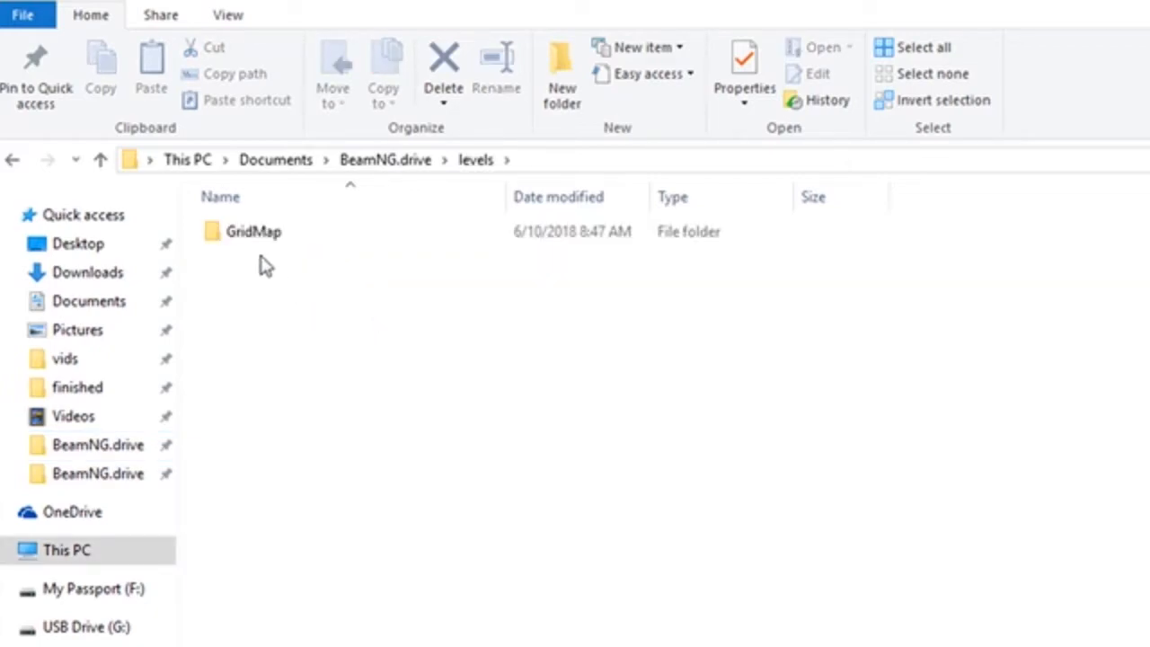
double_click(251, 239)
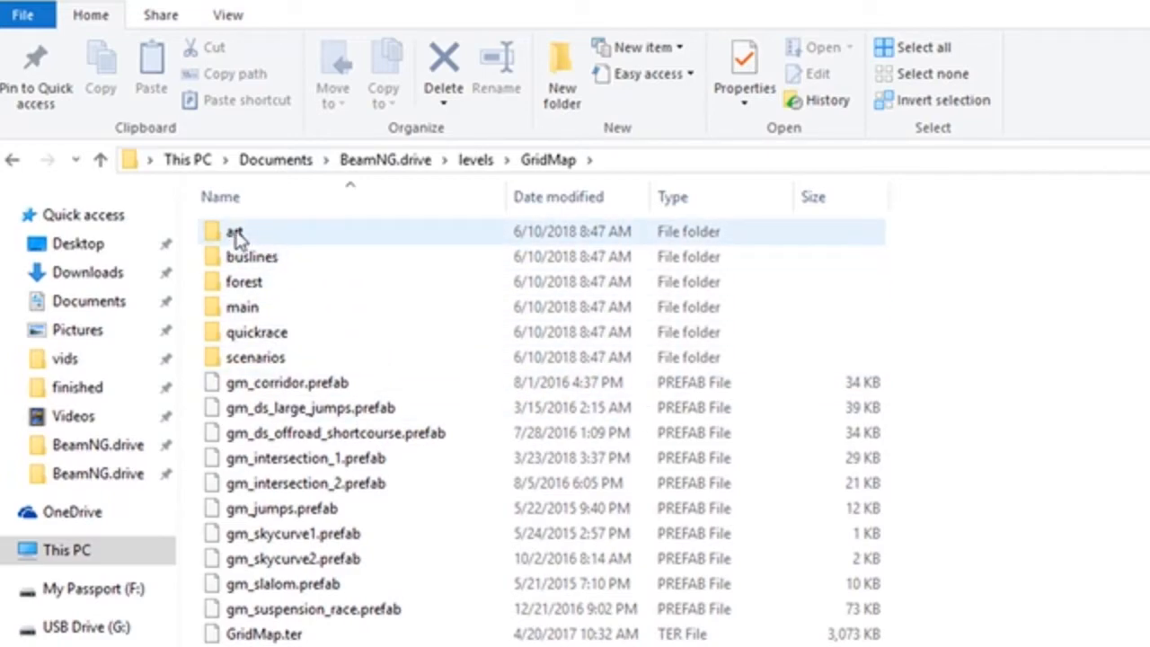
mouse_move(235, 235)
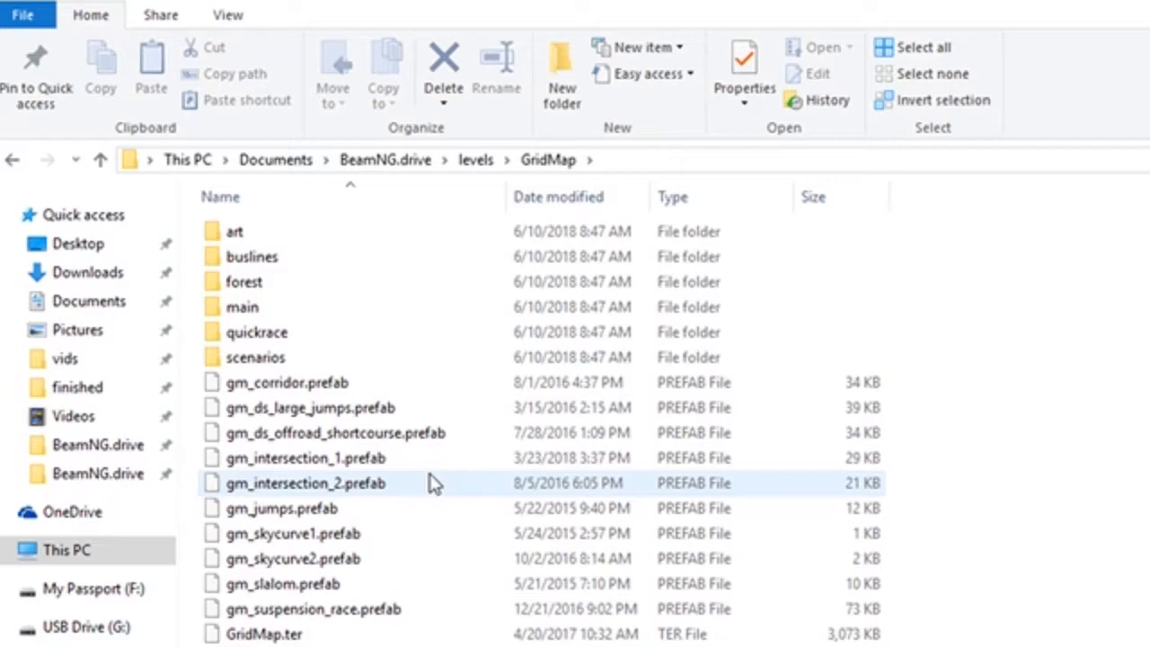
Delete the buslines, forest, quickrace and scenarios folders, all gm_ prefab files and GridMap.ter from the GridMap folder
left_click(286, 259)
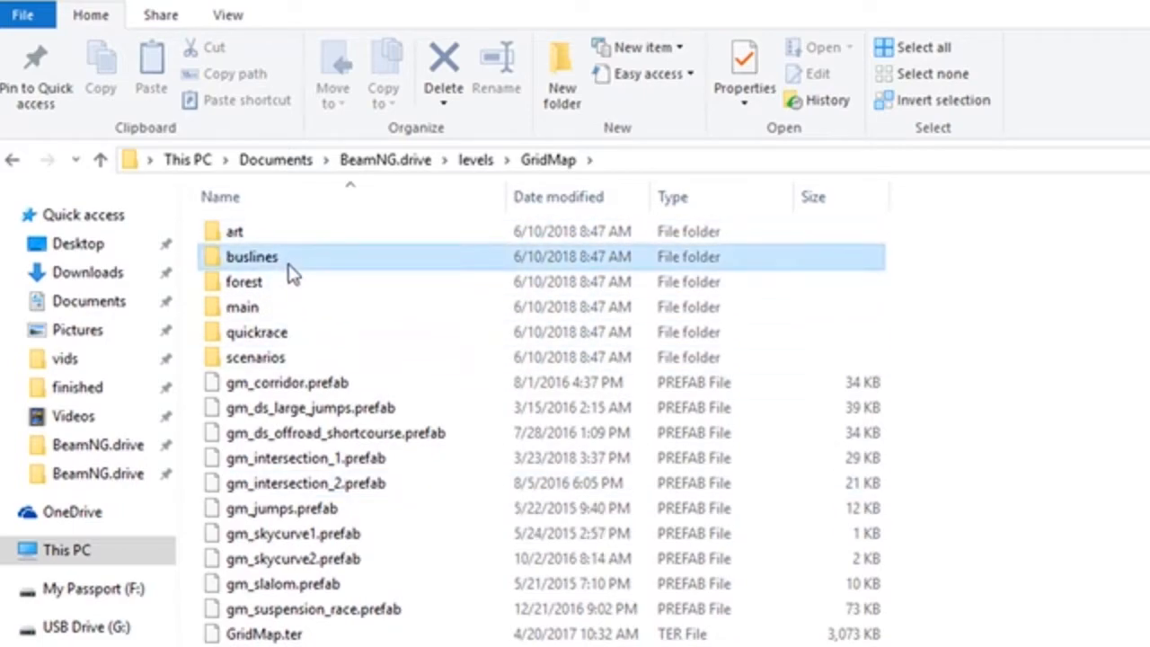
left_click(323, 282, "ctrl")
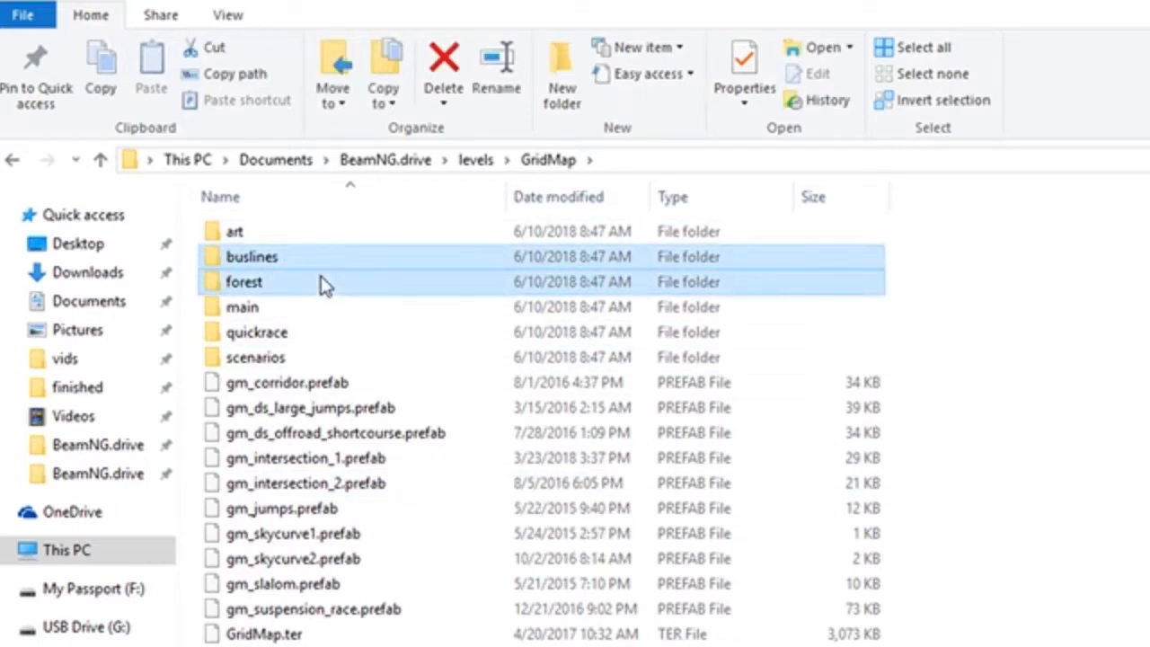
left_click(325, 333, "ctrl")
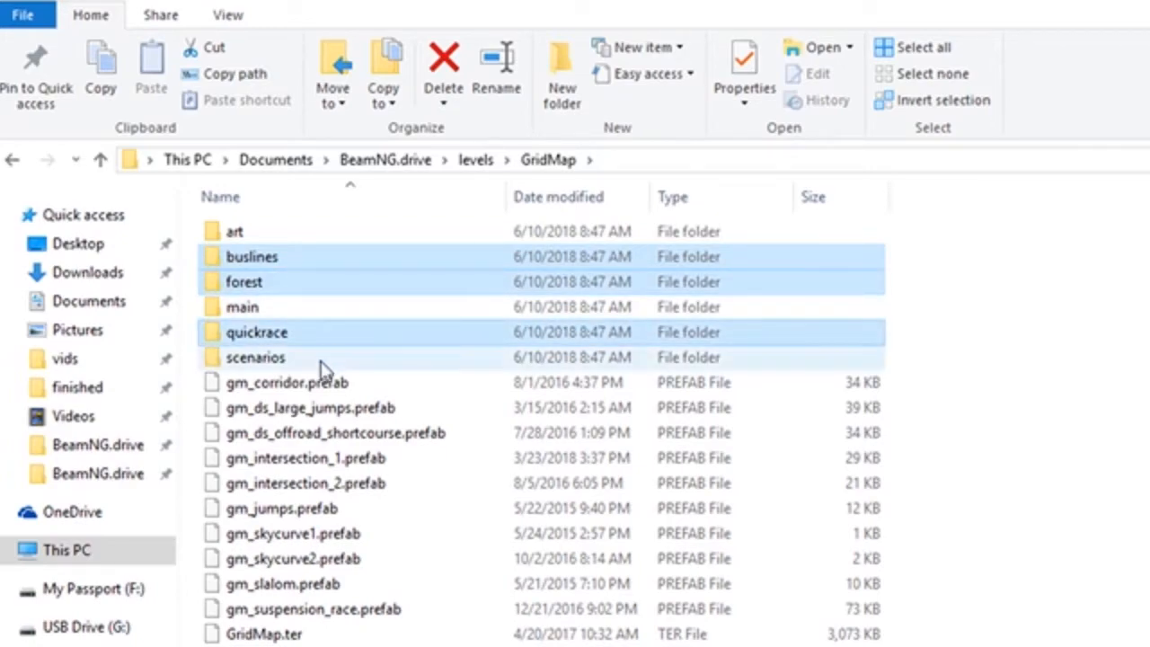
left_click(322, 359, "ctrl")
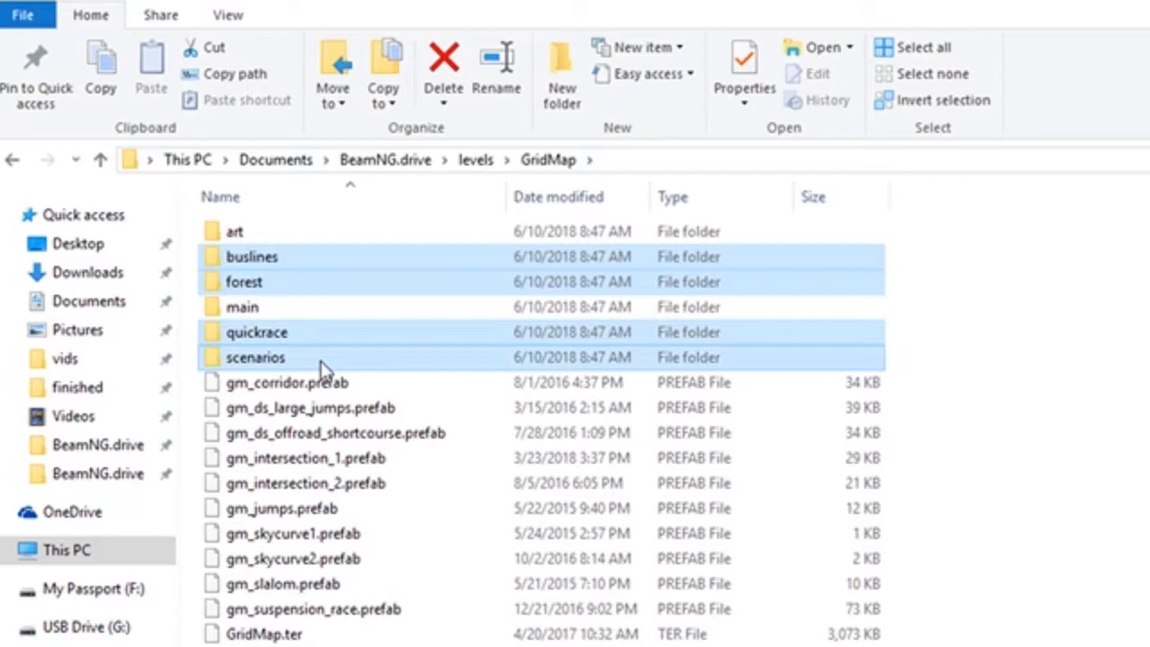
left_click(320, 385, "ctrl")
left_click(330, 409, "ctrl")
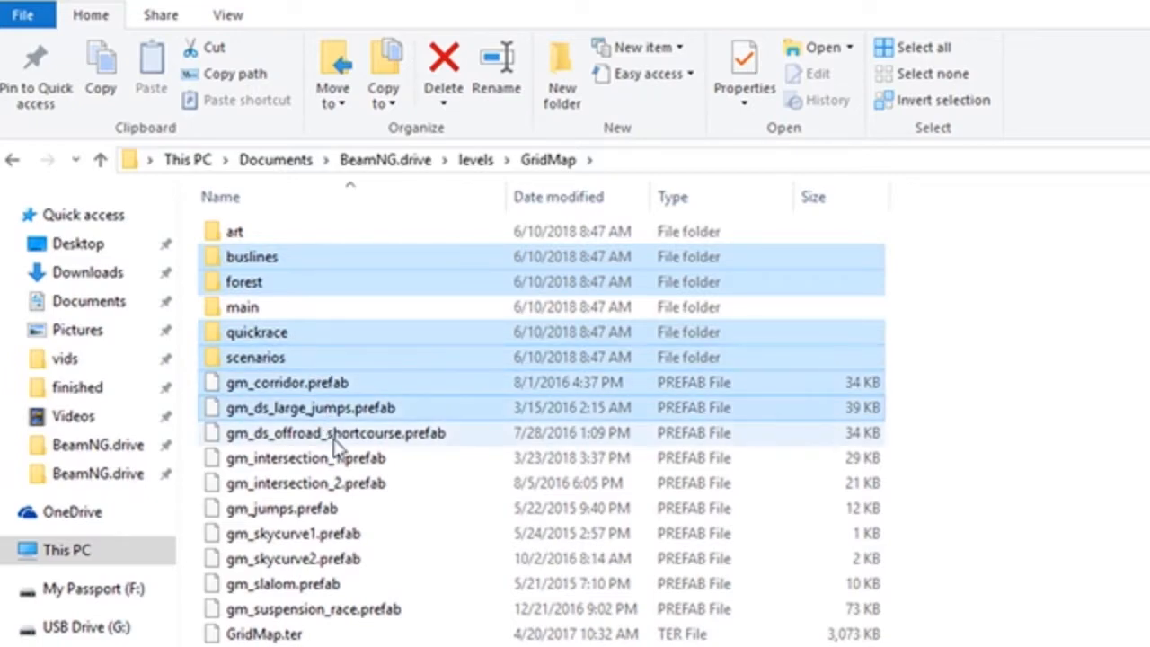
left_click(335, 433, "ctrl")
left_click(340, 458, "ctrl")
left_click(340, 485, "ctrl")
left_click(338, 509, "ctrl")
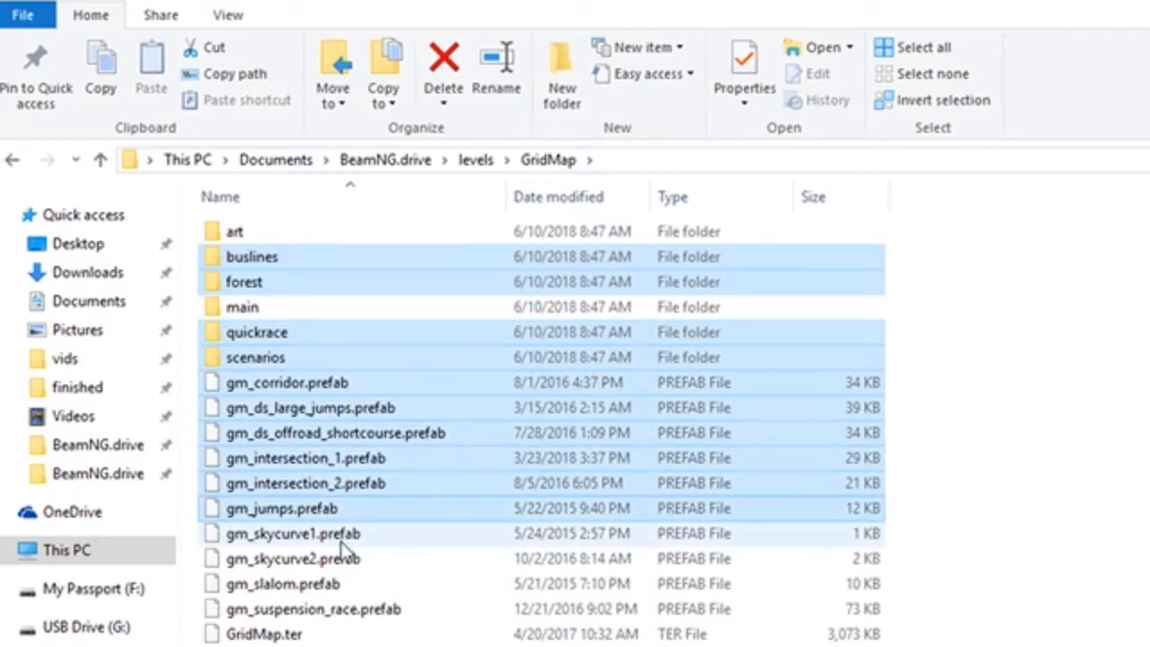
left_click(340, 534, "ctrl")
left_click(339, 559, "ctrl")
left_click(340, 585, "ctrl")
left_click(342, 611, "ctrl")
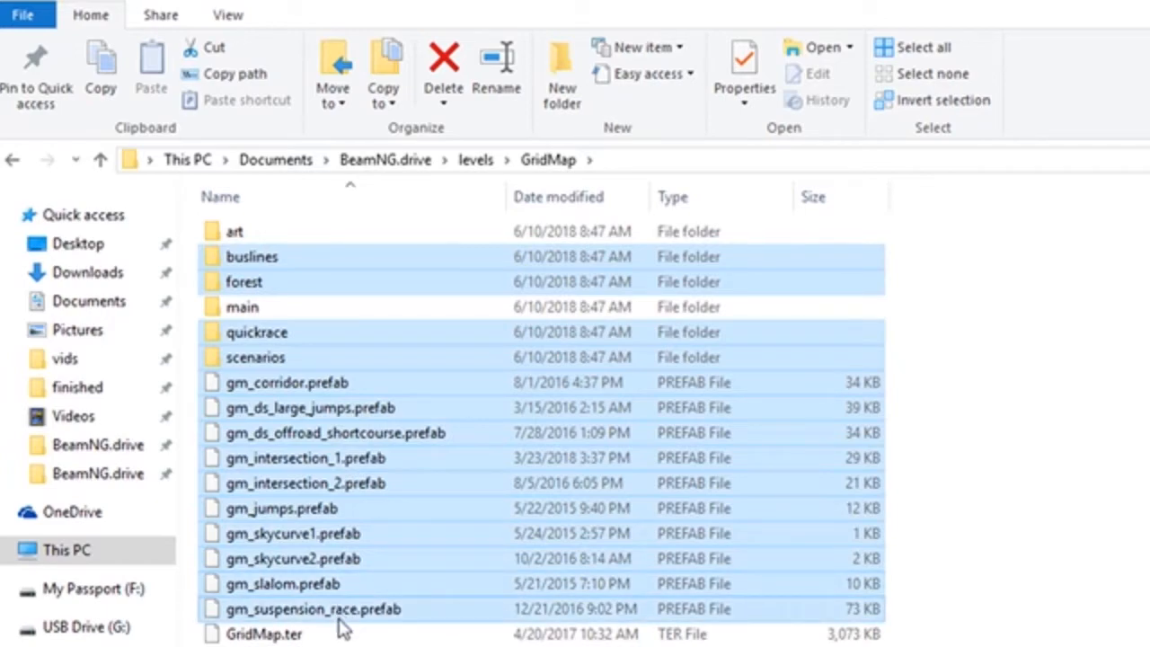
left_click(341, 629, "ctrl")
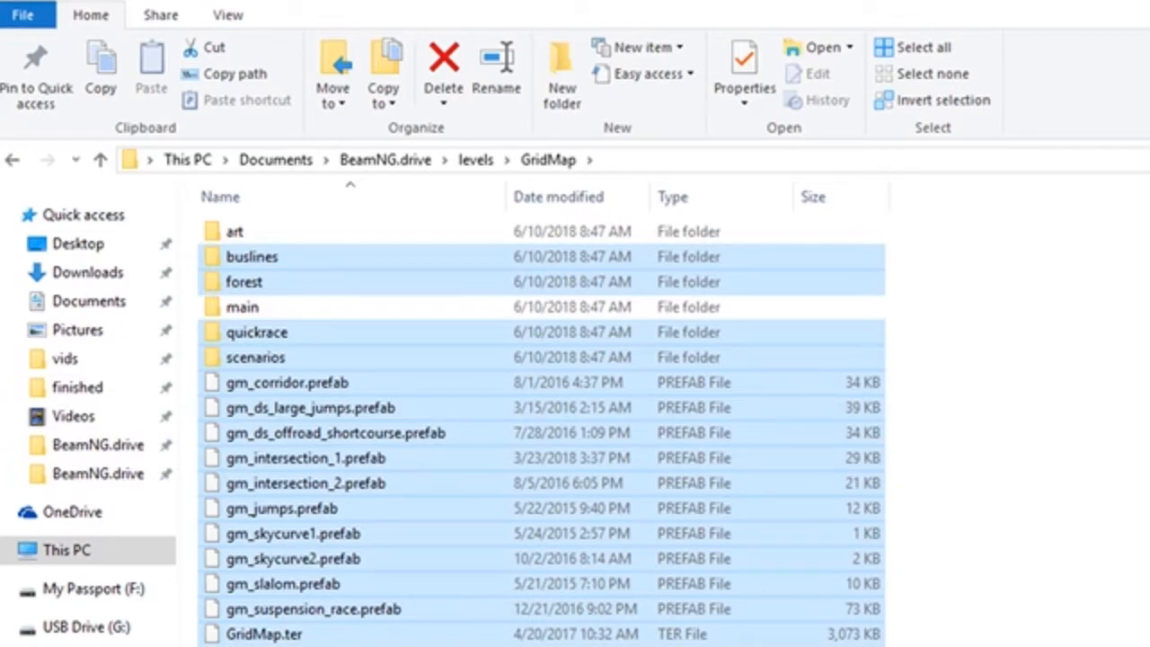
key("Delete")
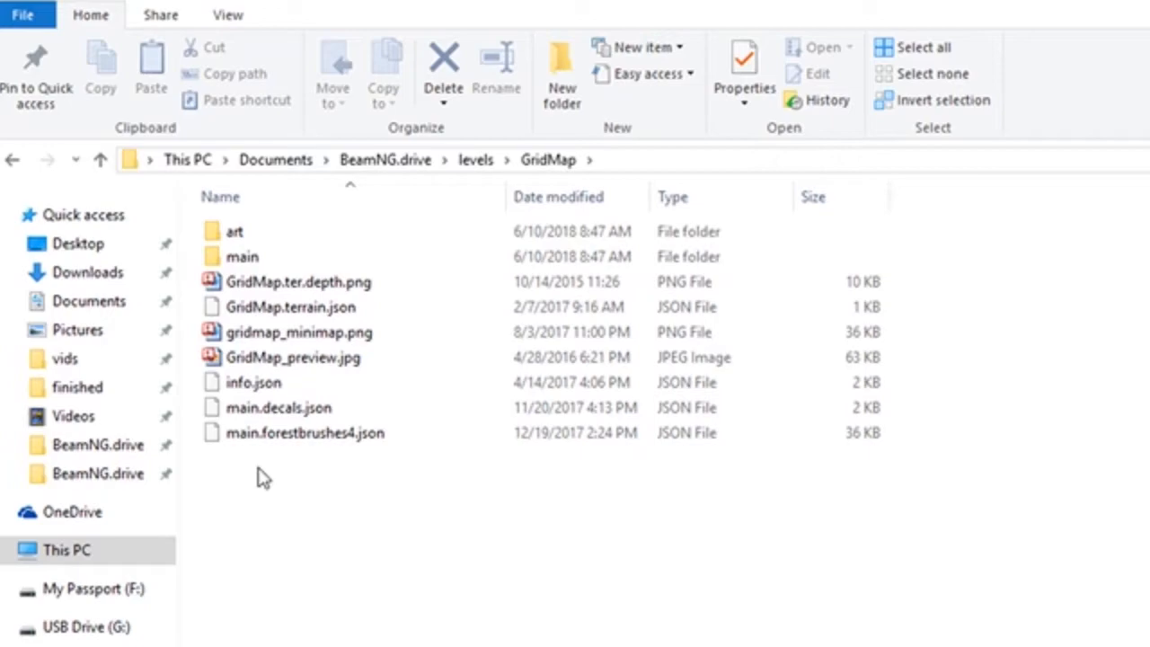
left_click(372, 519)
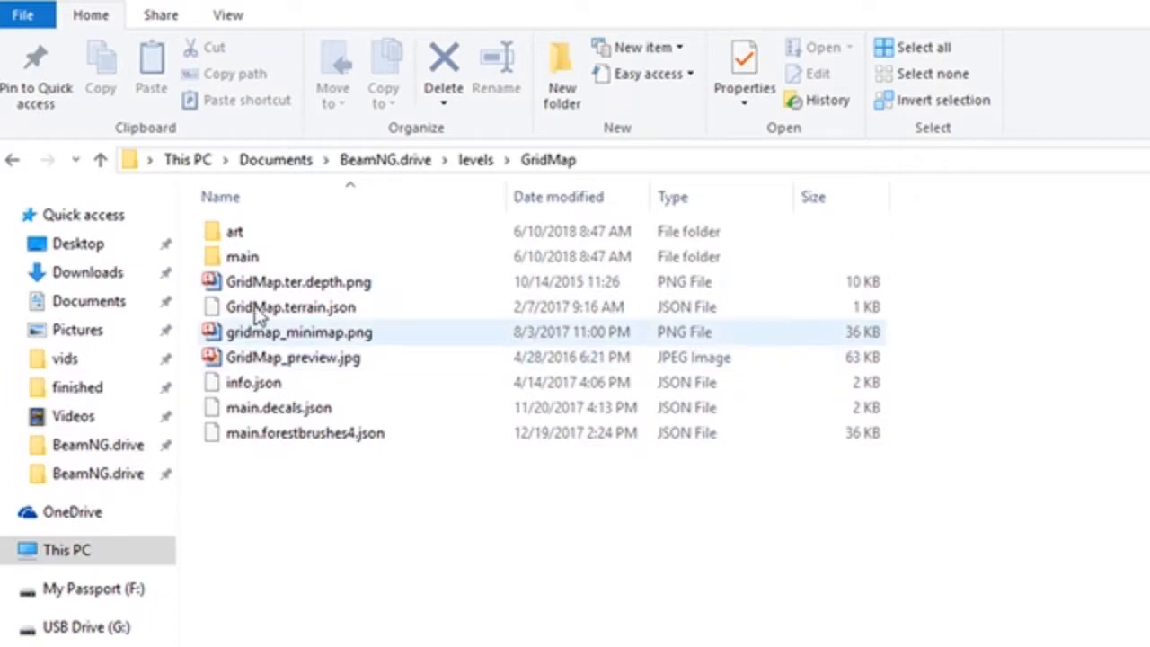
Rename GridMap.ter.depth.png as davidinark.ter.depth.png and copy the davidinark prefix for reuse
mouse_move(258, 289)
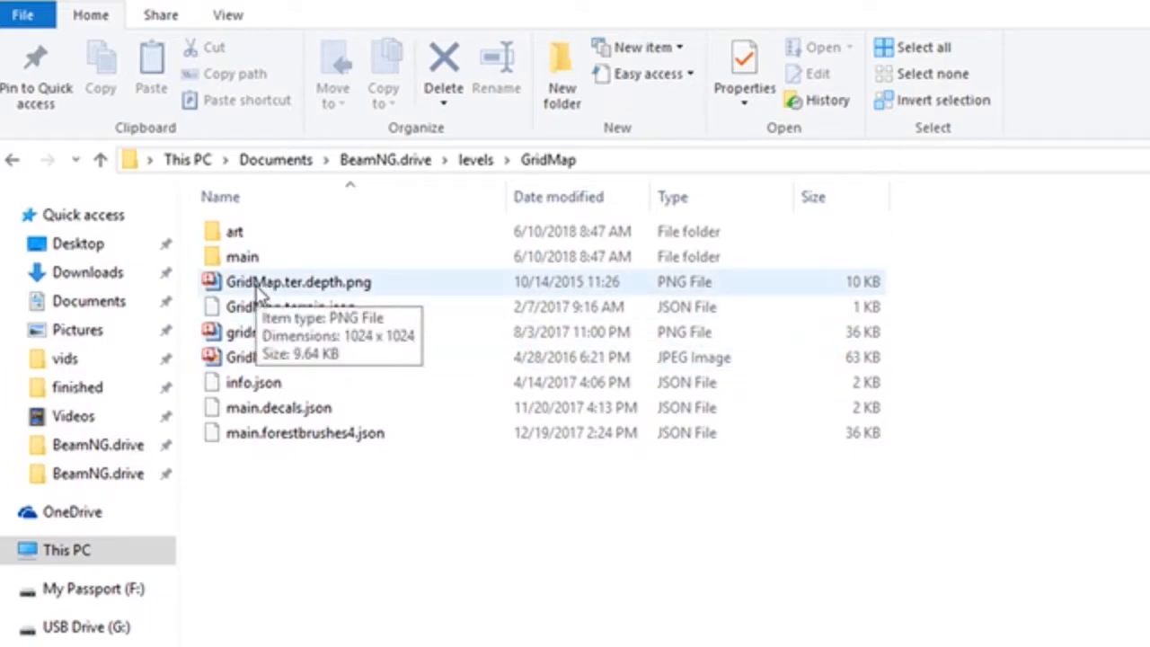
left_click(256, 287)
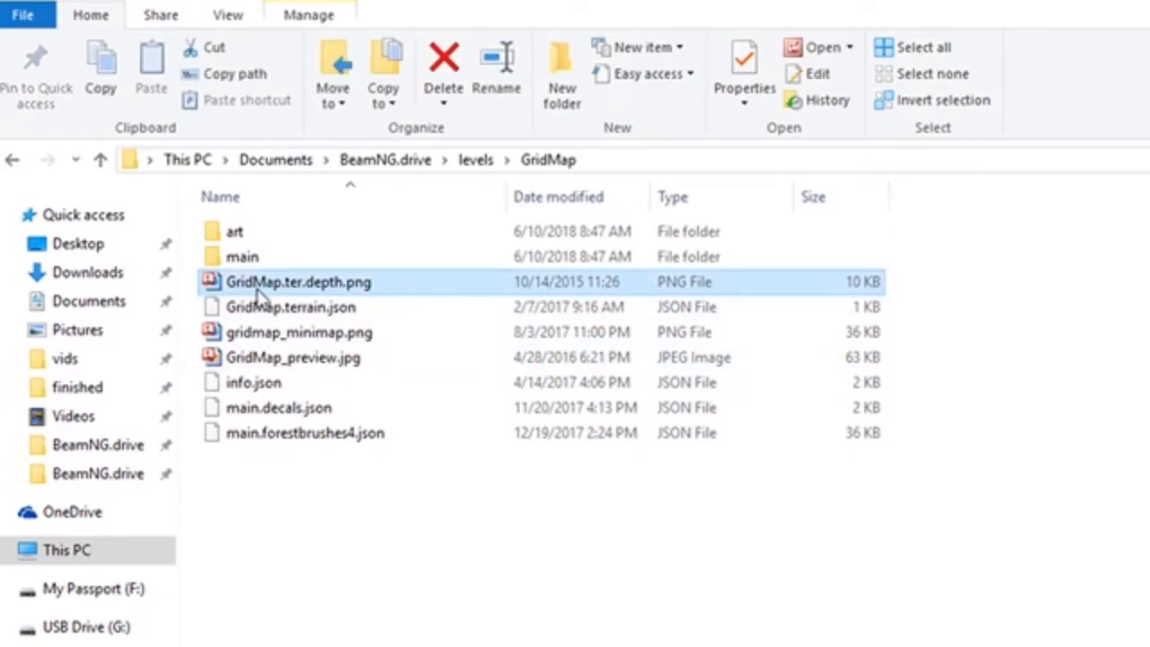
left_click(255, 286)
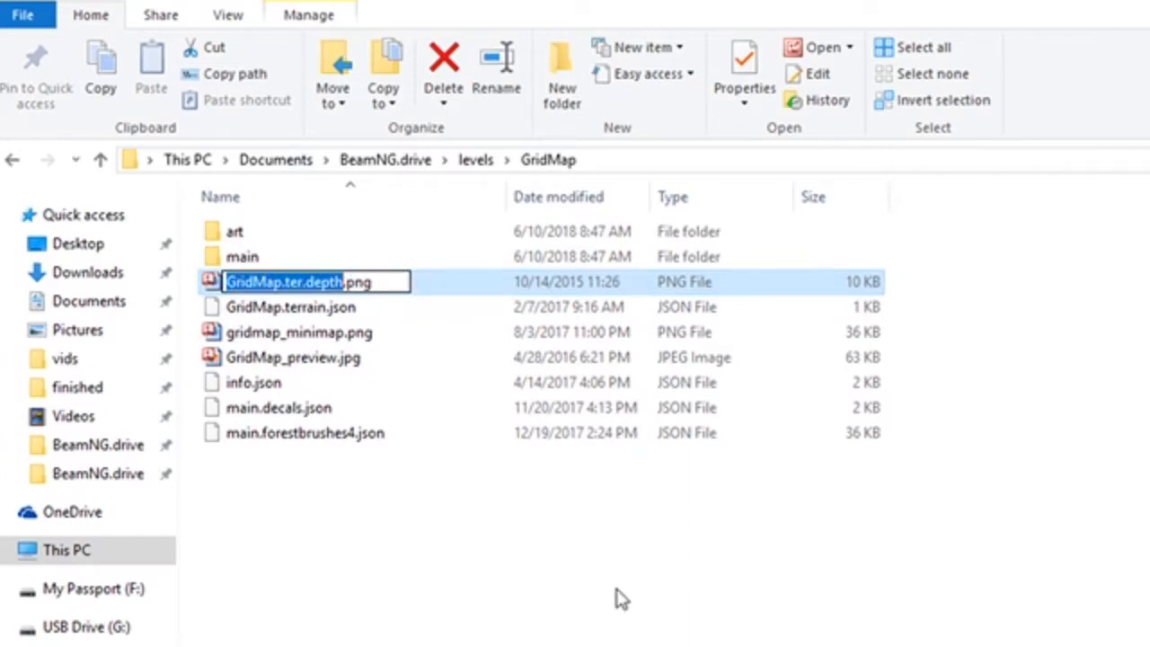
key("Home")
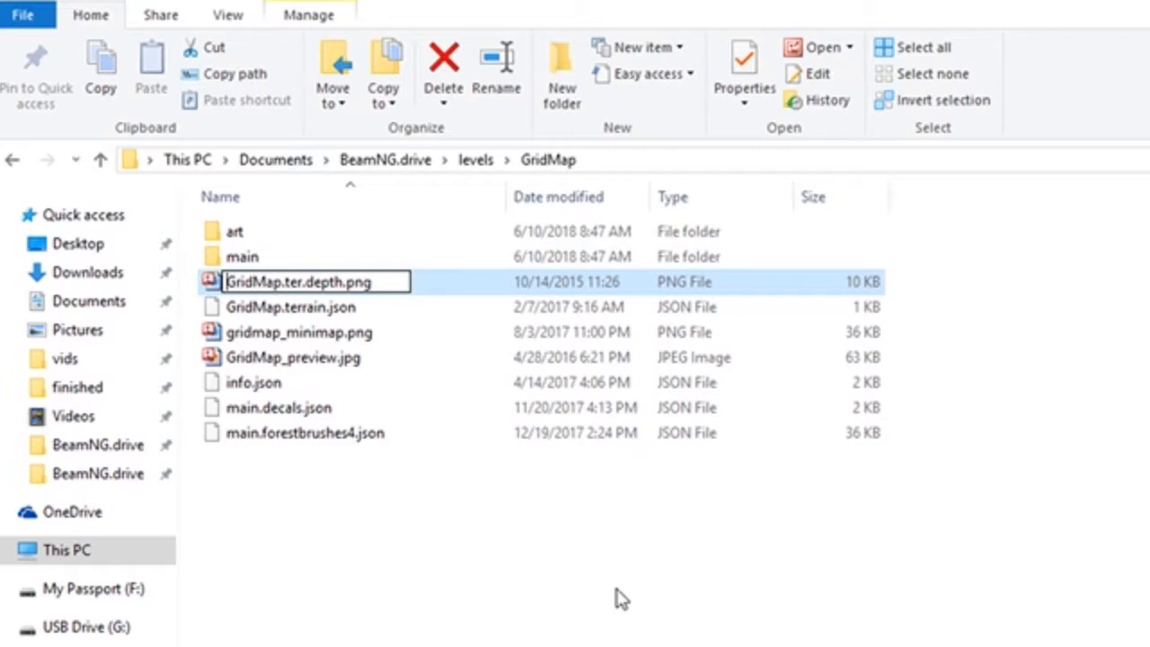
key("Delete")
key("Delete")
key("Delete")
key("Delete")
key("Delete")
key("Delete")
key("Delete")
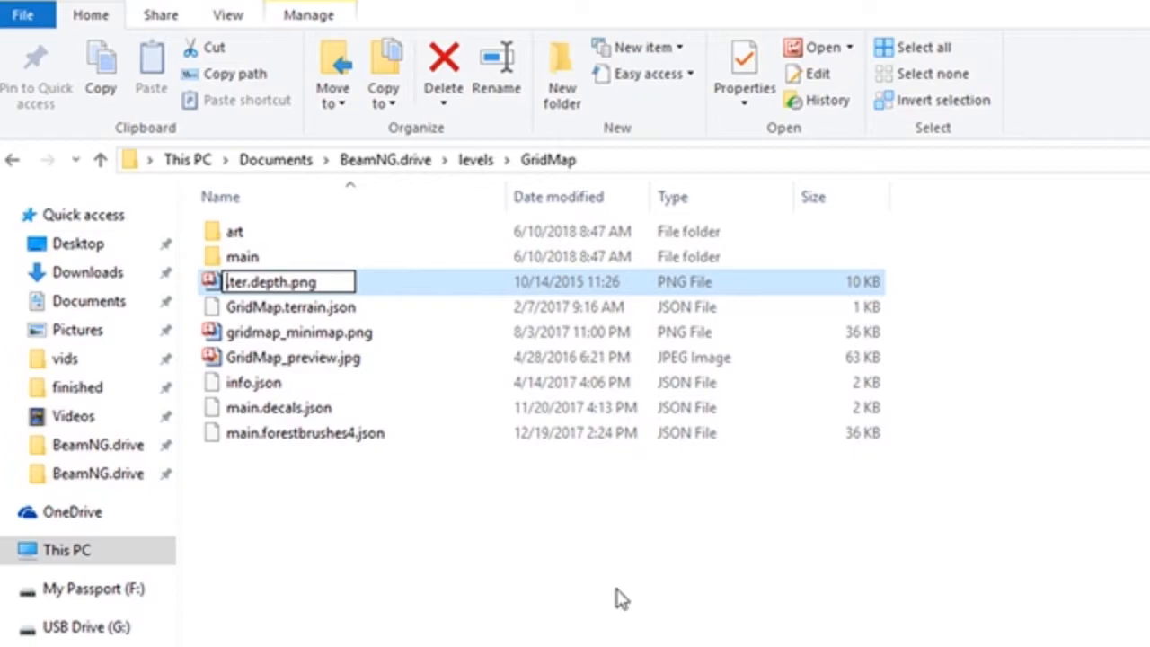
type("davidinark")
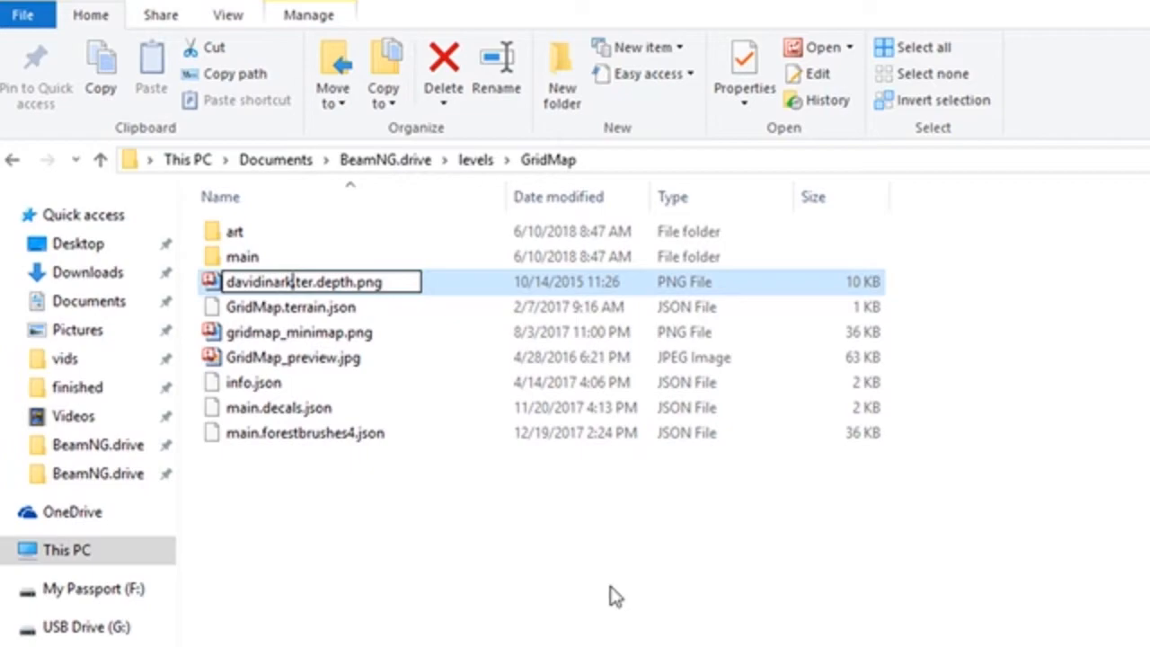
key("shift+Home")
key("ctrl+c")
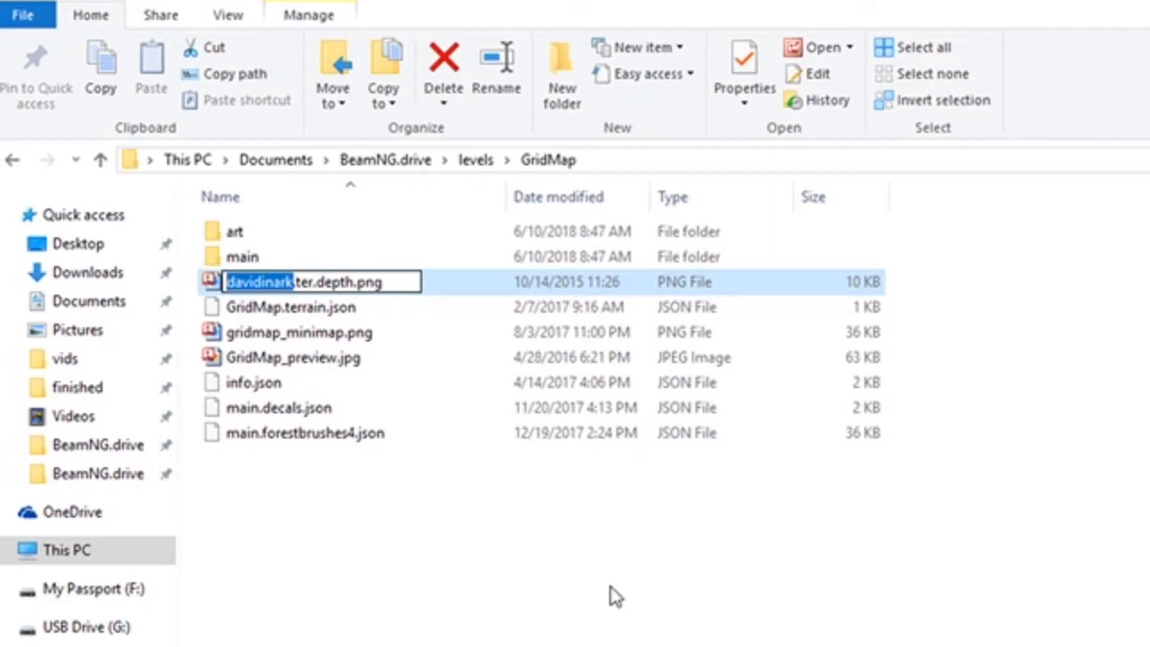
Rename GridMap.terrain.json as davidinark.terrain.json using the copied prefix
left_click(266, 307)
left_click(238, 307)
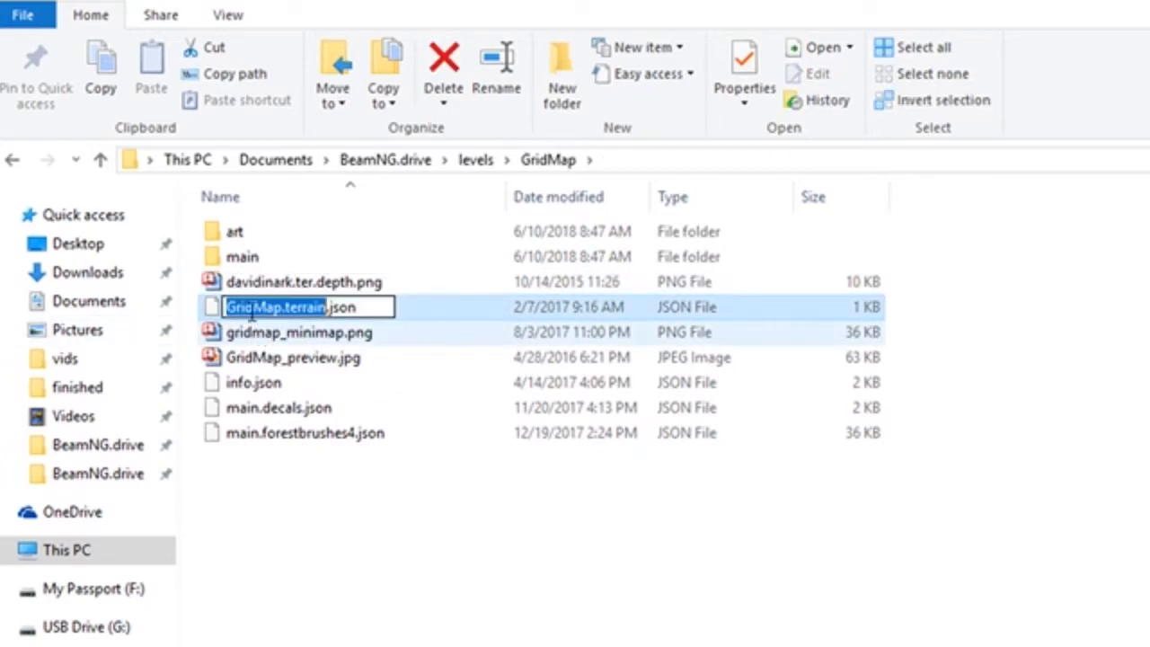
key("ctrl+a")
left_click(240, 307)
key("Left")
key("Left")
key("shift+Right")
key("shift+Right")
key("shift+Right")
key("shift+Right")
key("shift+Right")
key("shift+Right")
key("shift+Right")
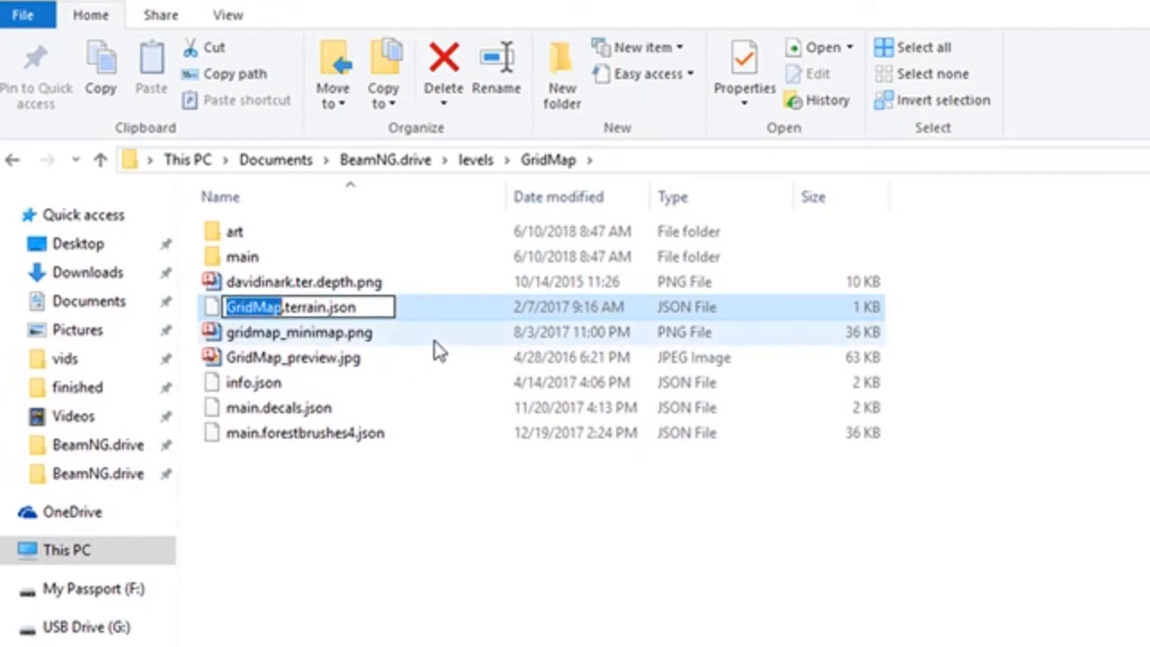
key("ctrl+v")
Rename gridmap_minimap.png as davidinark_minimap.png using the copied prefix
left_click(259, 334)
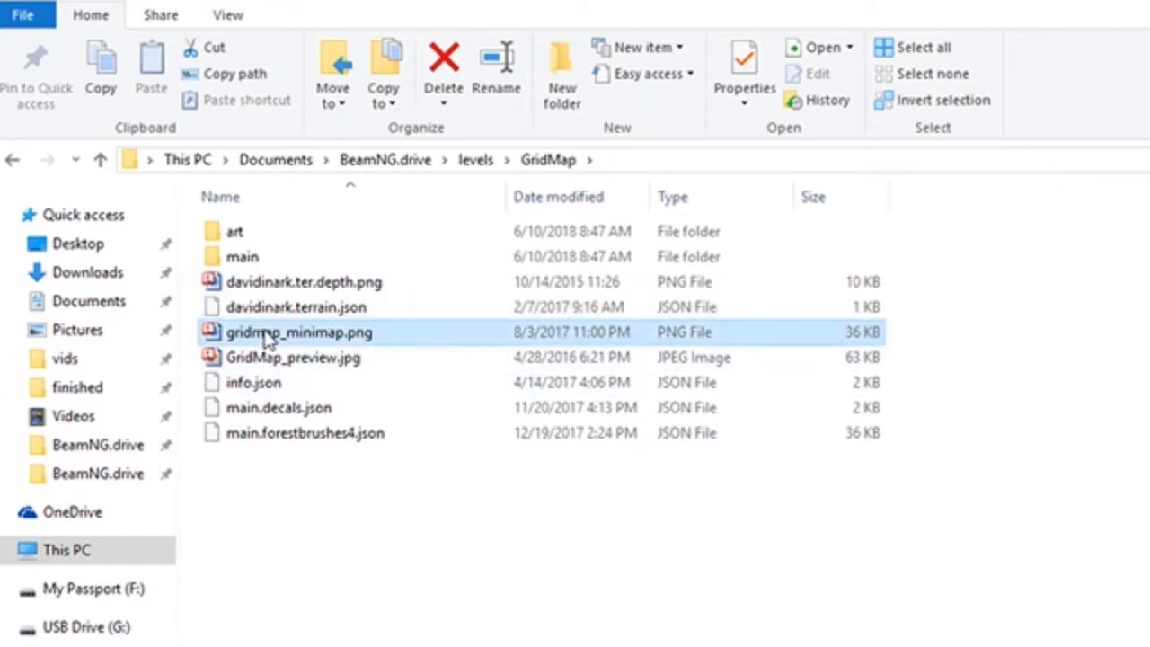
key("F2")
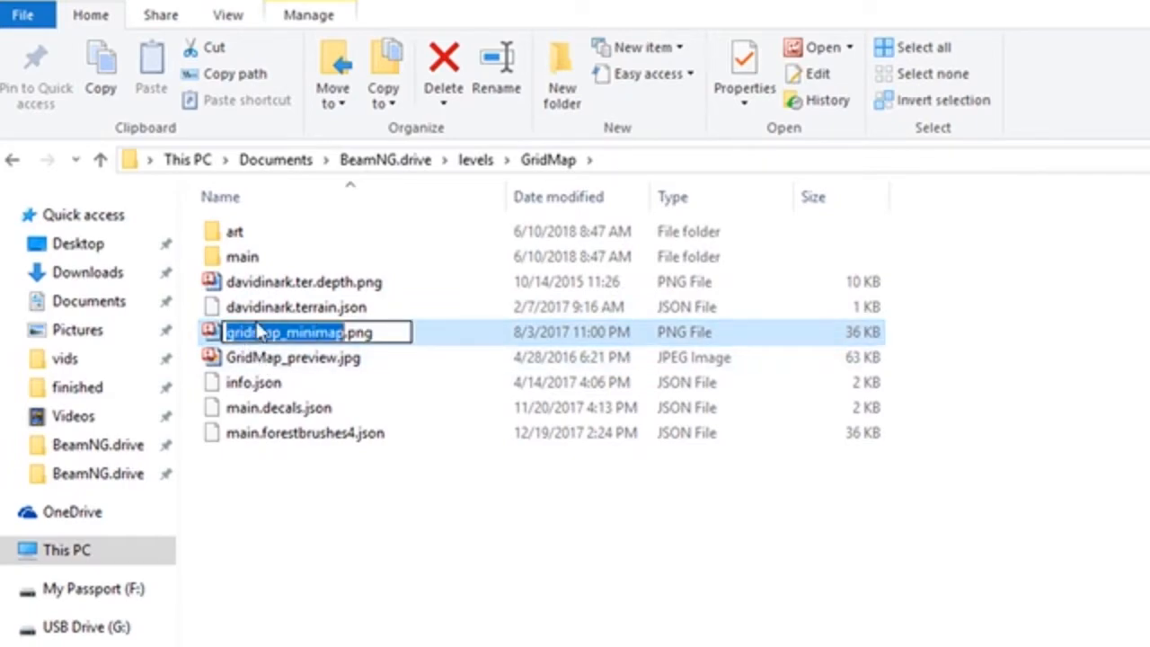
left_click(229, 331)
key("shift+Right")
key("shift+Right")
key("shift+Right")
key("shift+Right")
key("shift+Right")
key("shift+Right")
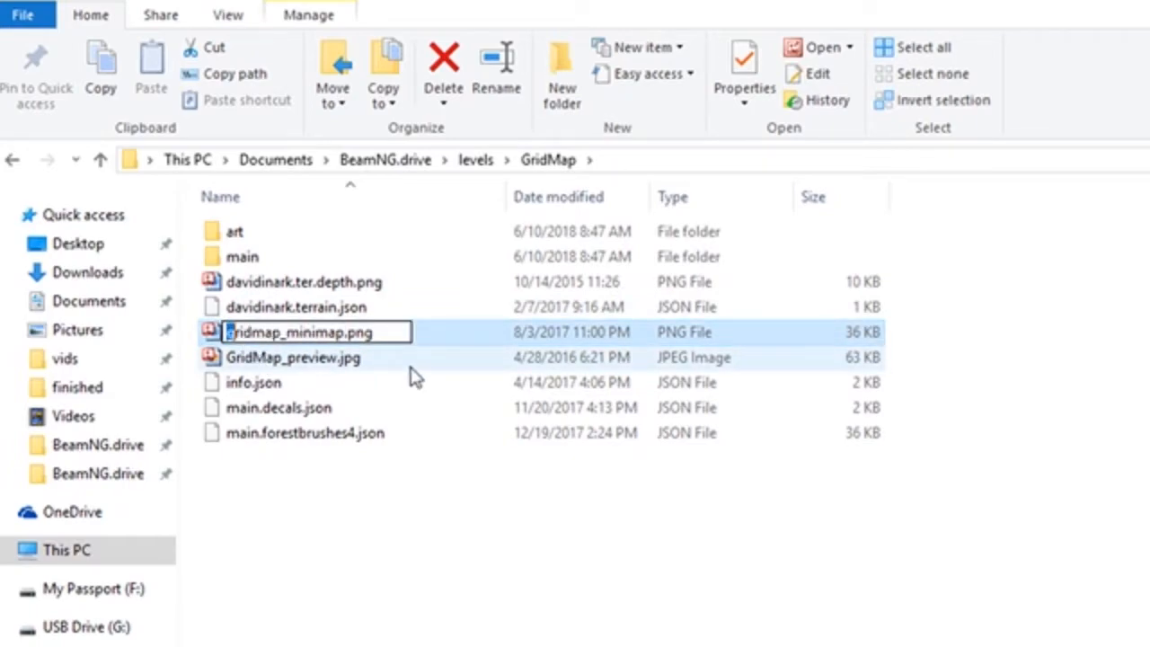
key("shift+Right")
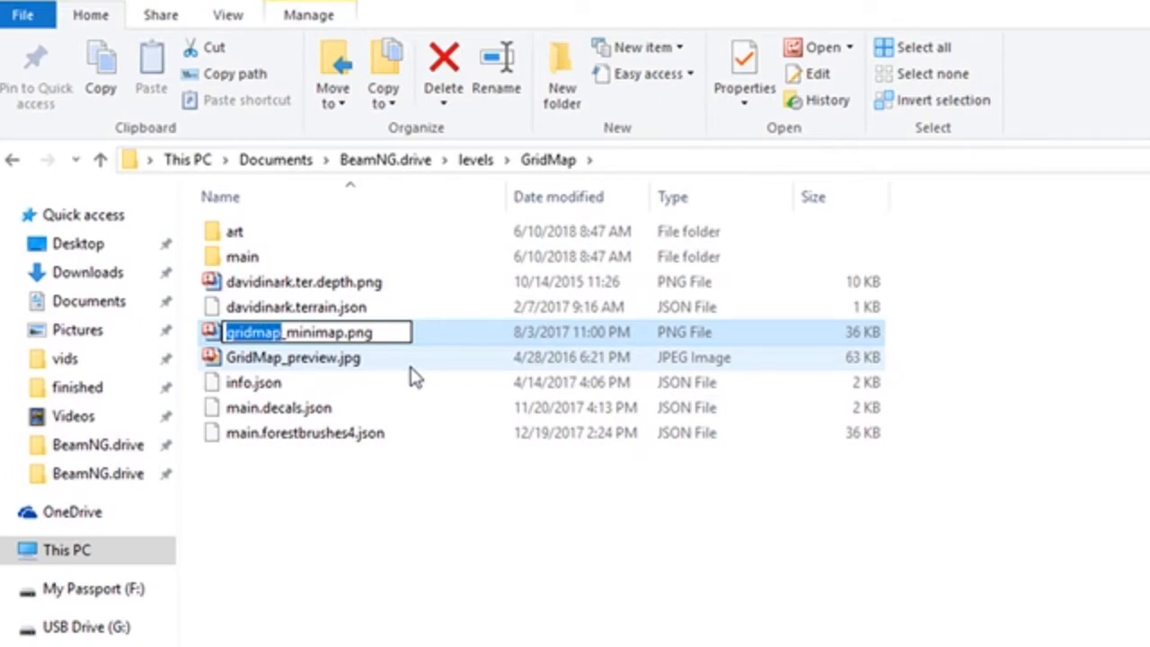
key("ctrl+v")
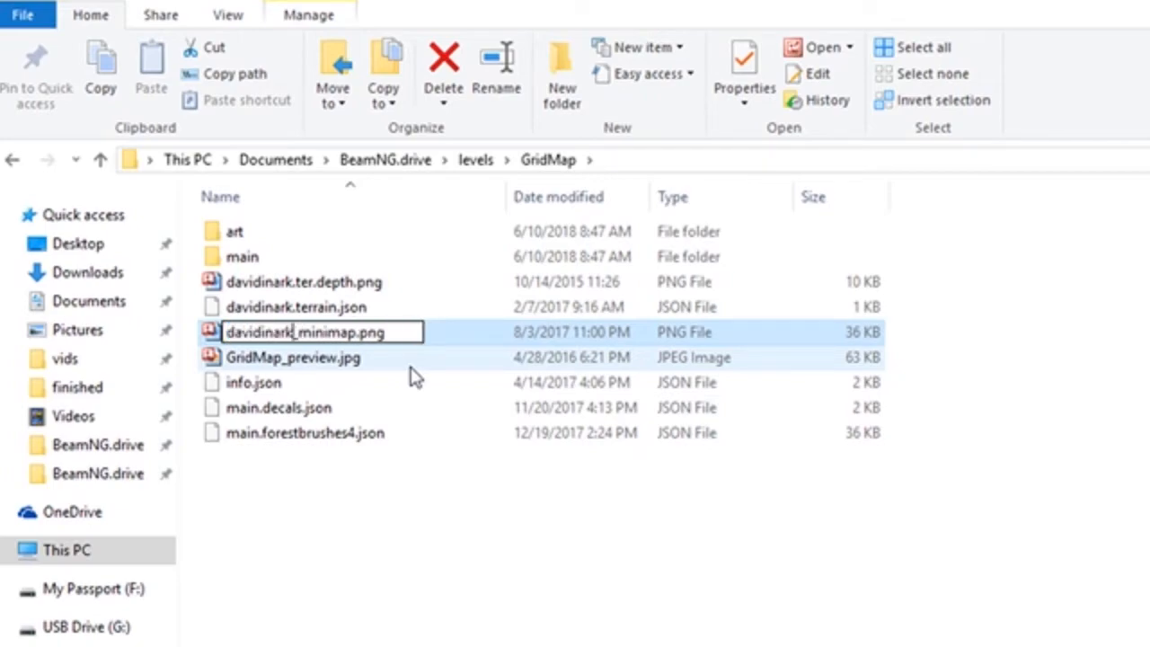
Rename GridMap_preview.jpg as davidinark_preview.jpg using the copied prefix
left_click(241, 366)
left_click(243, 360)
key("Home")
key("Delete")
key("Delete")
key("Delete")
key("Delete")
key("Delete")
key("Delete")
key("Delete")
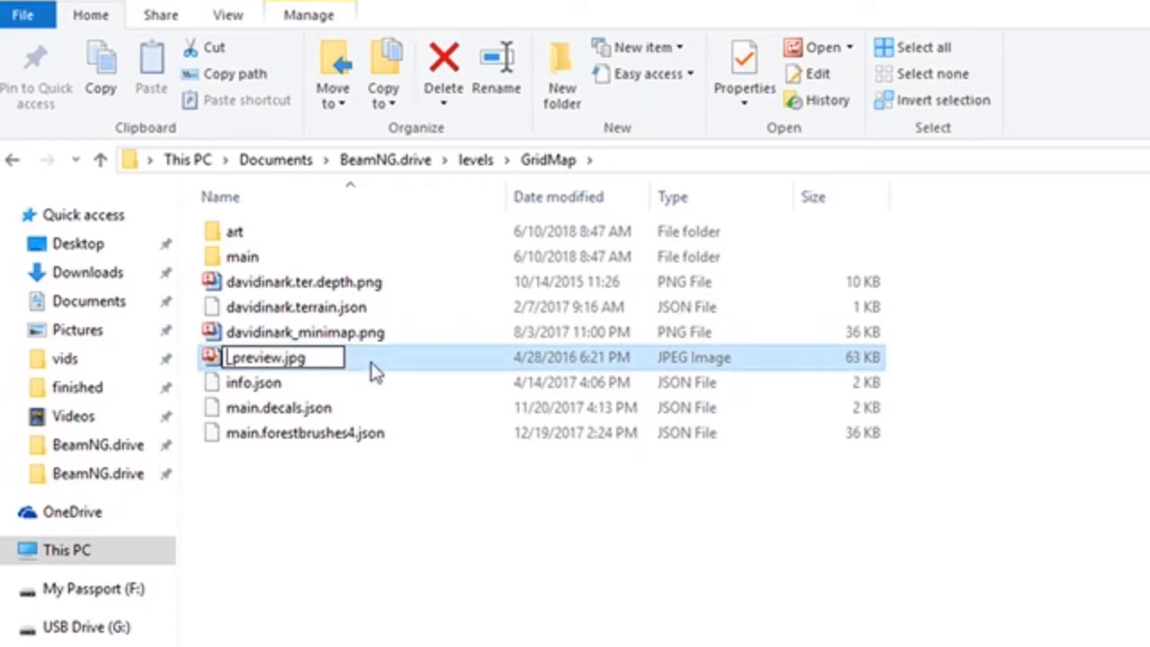
key("ctrl+v")
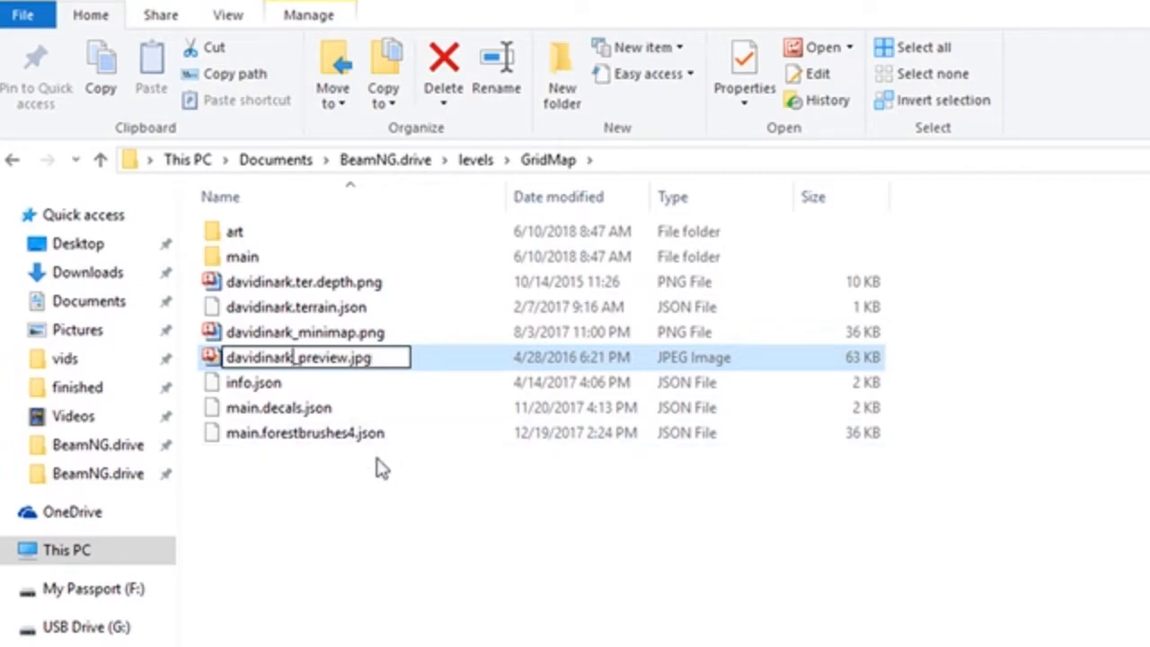
left_click(335, 490)
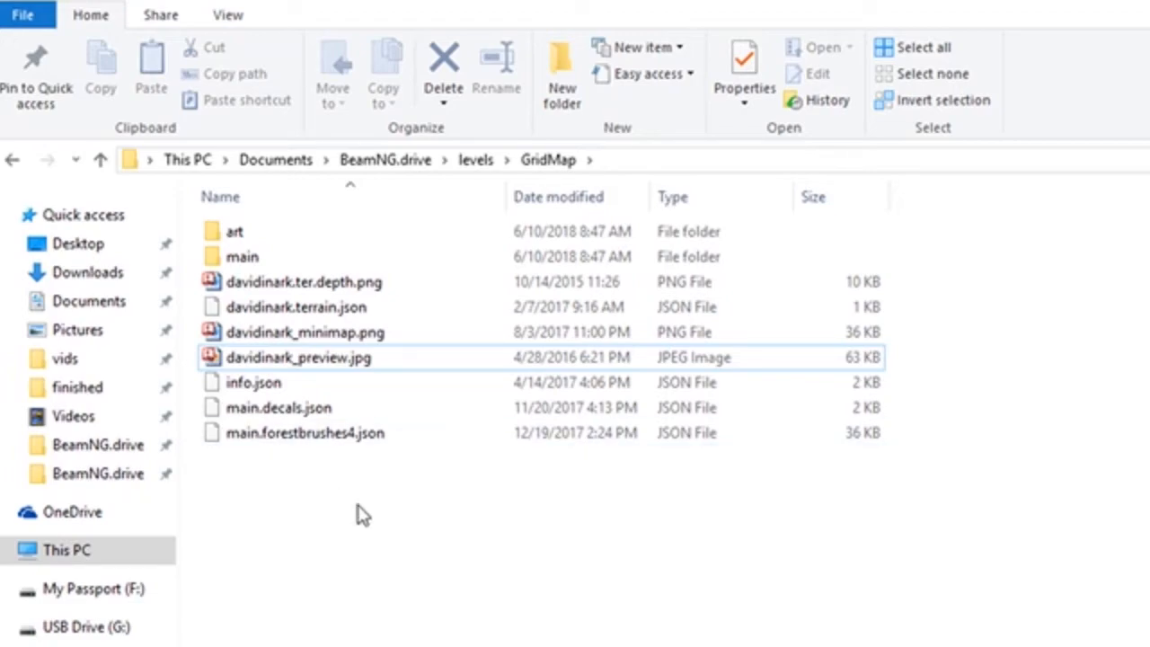
Open davidinark.terrain.json from the GridMap folder in Notepad++
left_click(398, 315)
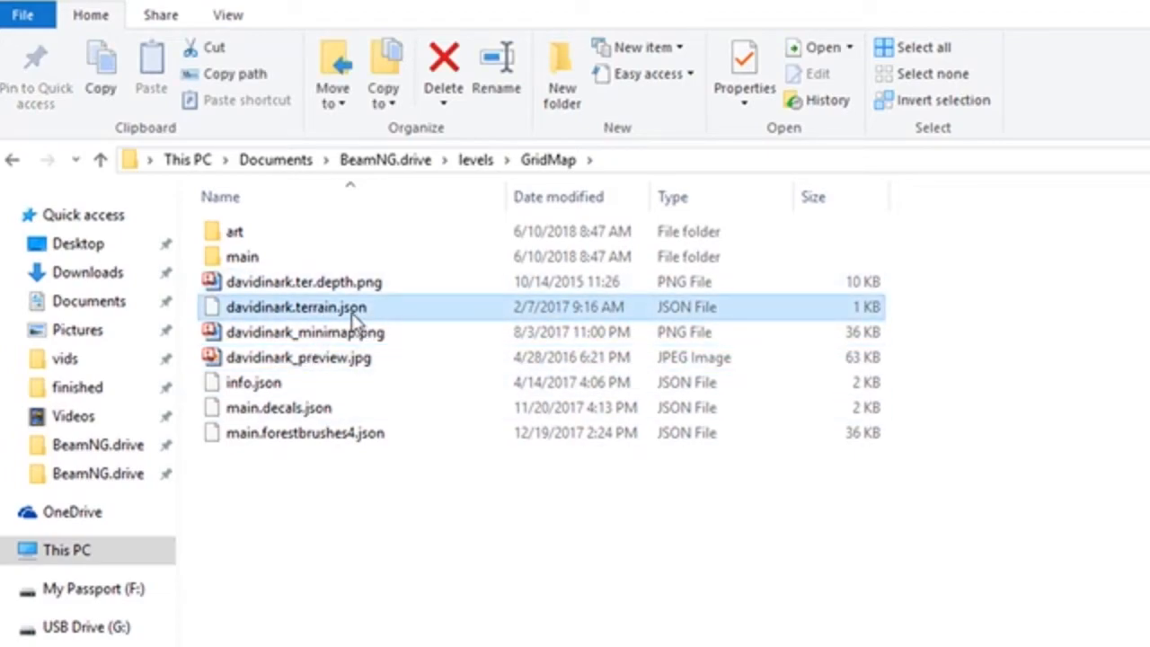
right_click(358, 320)
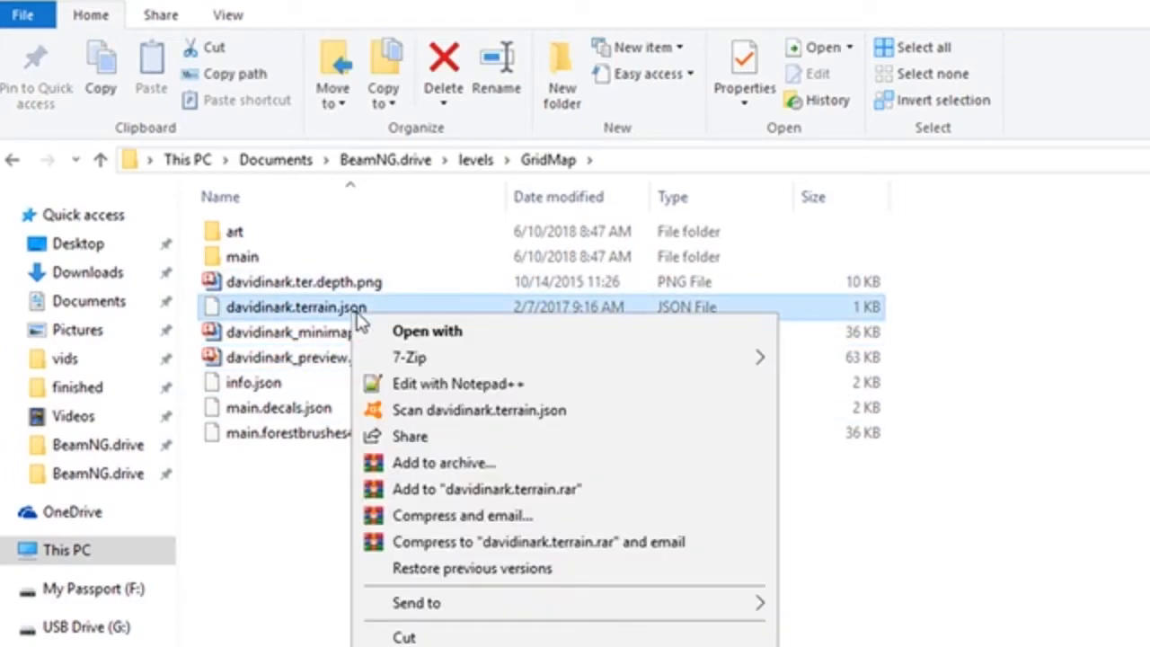
left_click(452, 333)
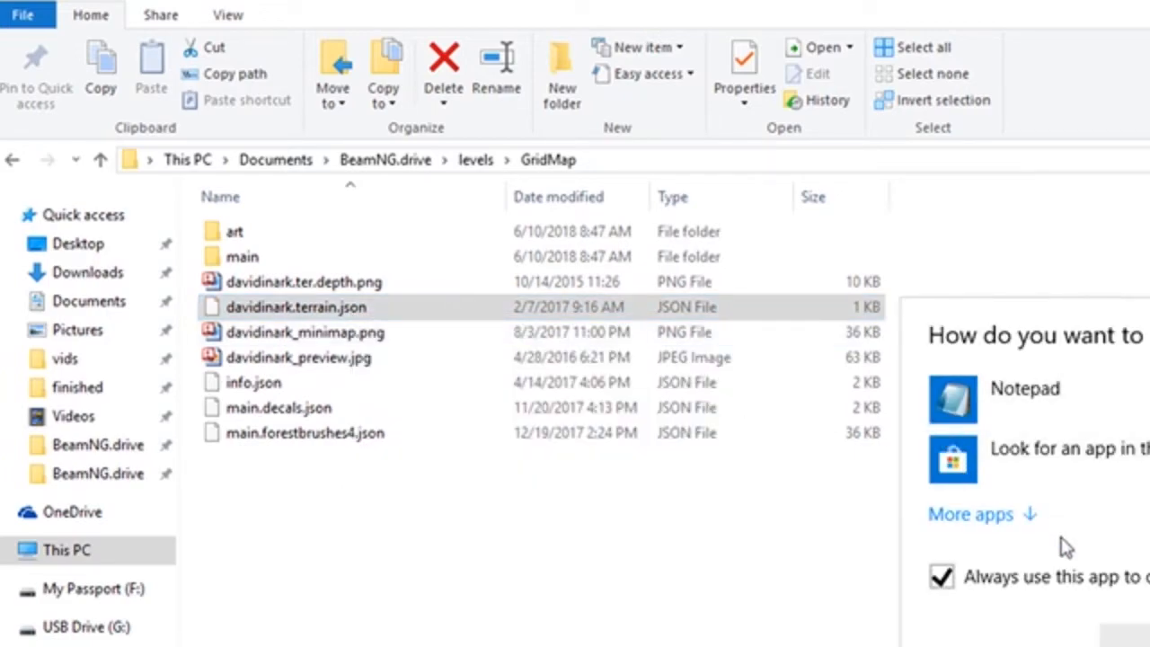
left_click(1020, 515)
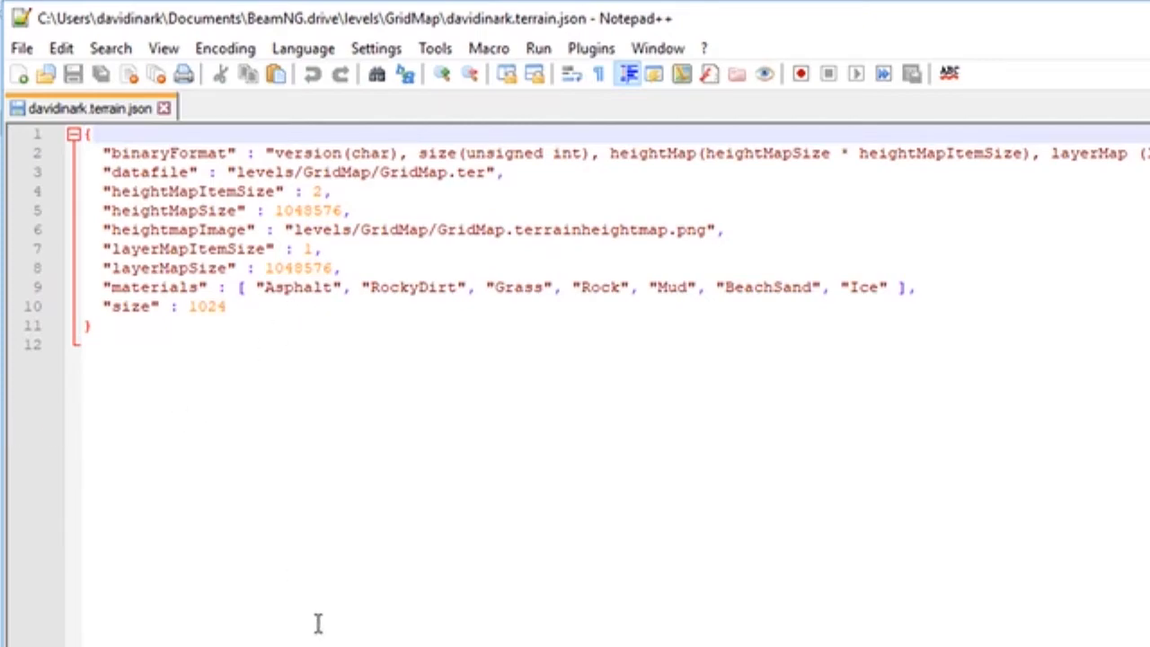
Set up a find-in-files replacement of "GridMap" with "davidinark"
scroll(576, 387, "right", 3)
scroll(616, 221, "right", 2)
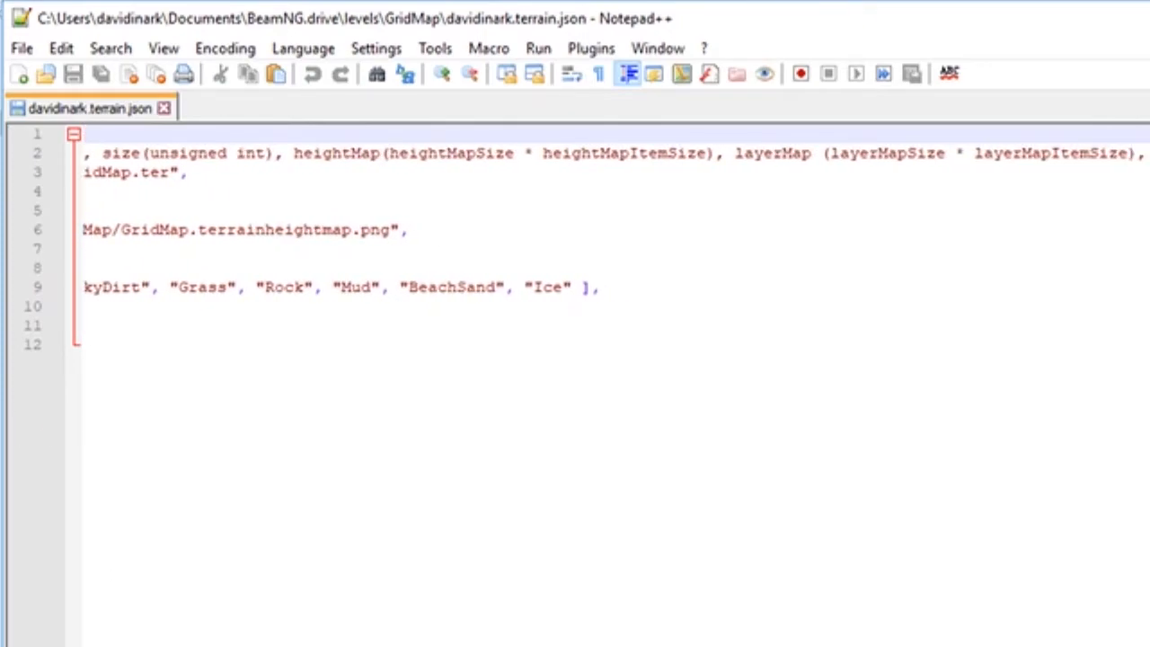
scroll(616, 221, "left", 5)
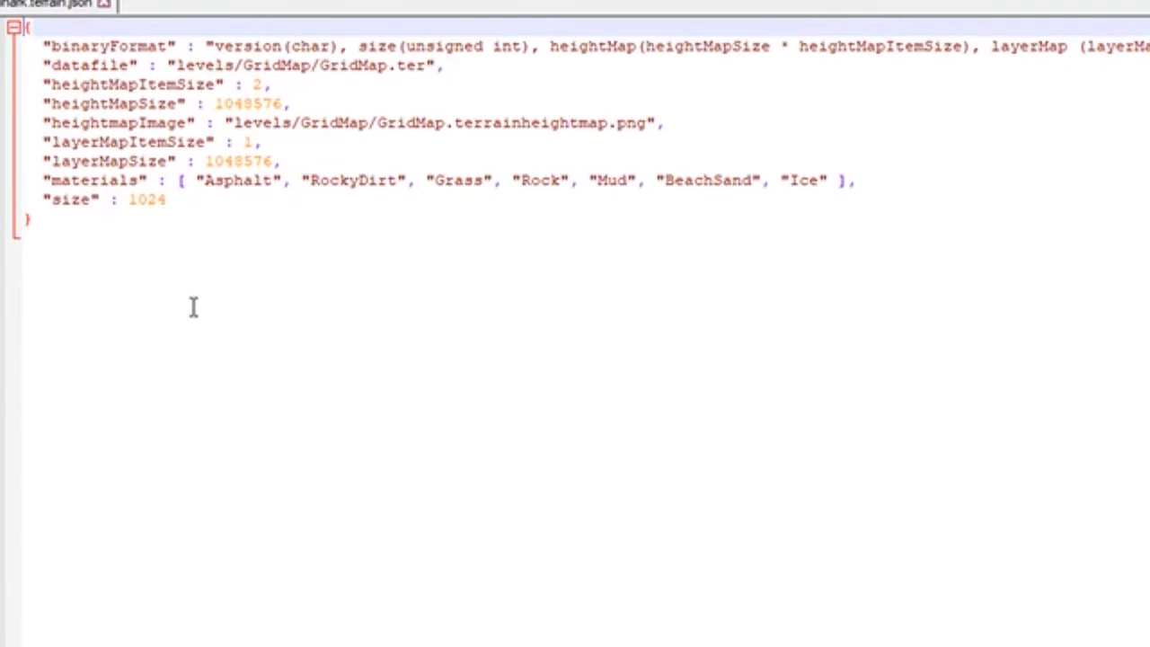
left_click(45, 0)
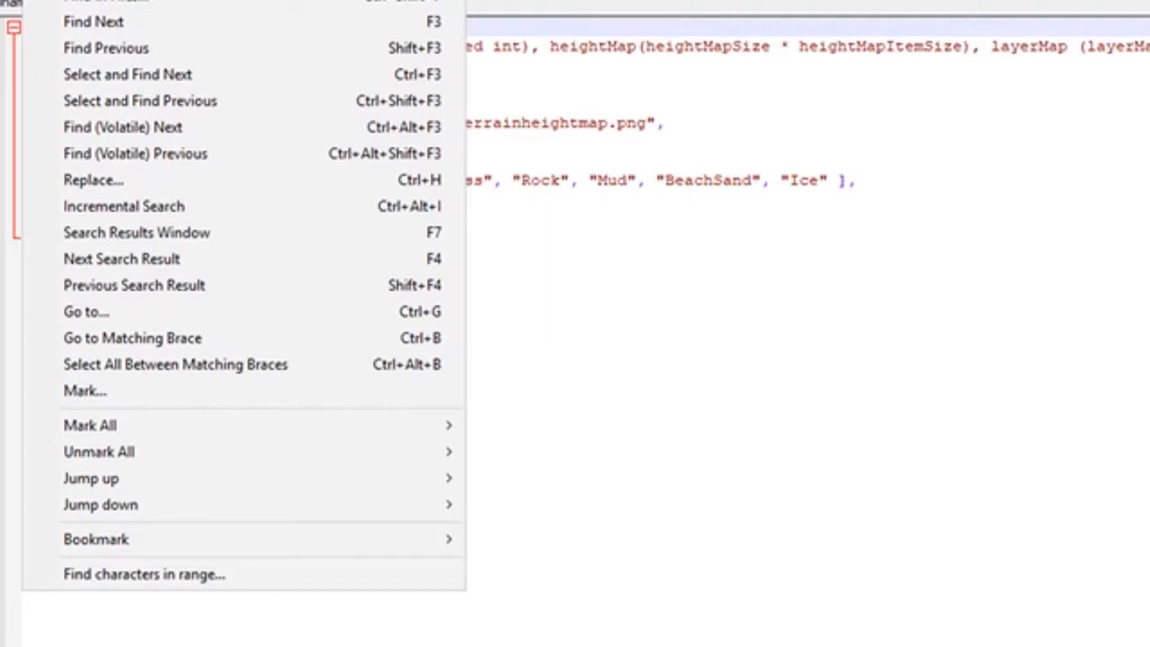
left_click(120, 4)
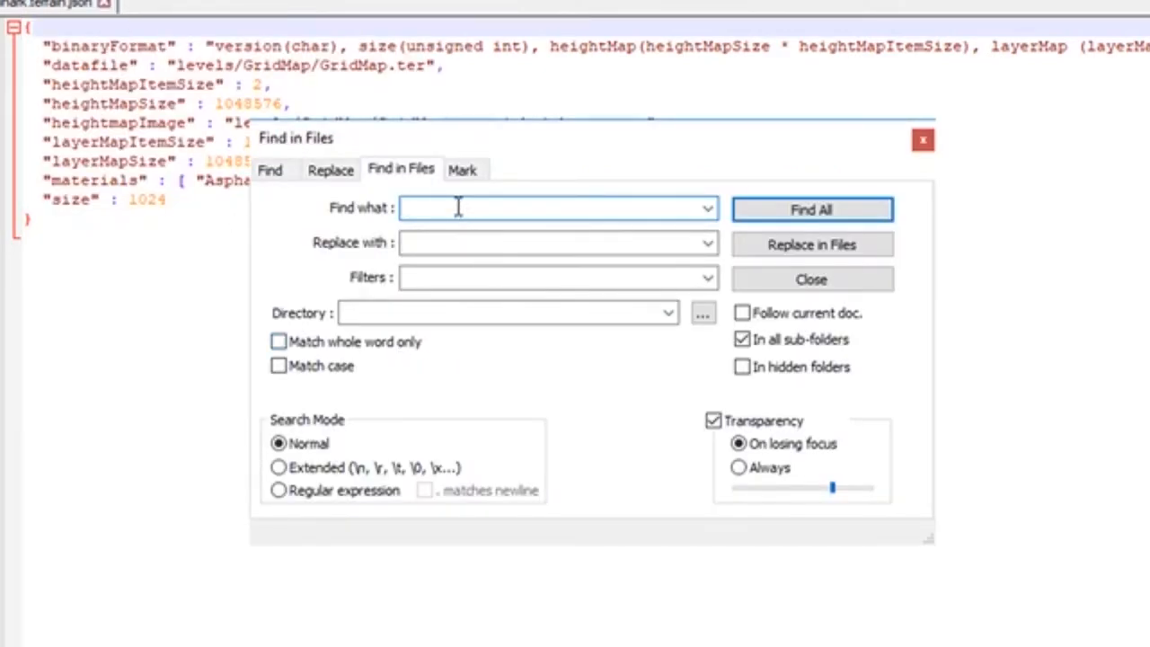
type("GridMap")
left_click(495, 244)
type("davidnark")
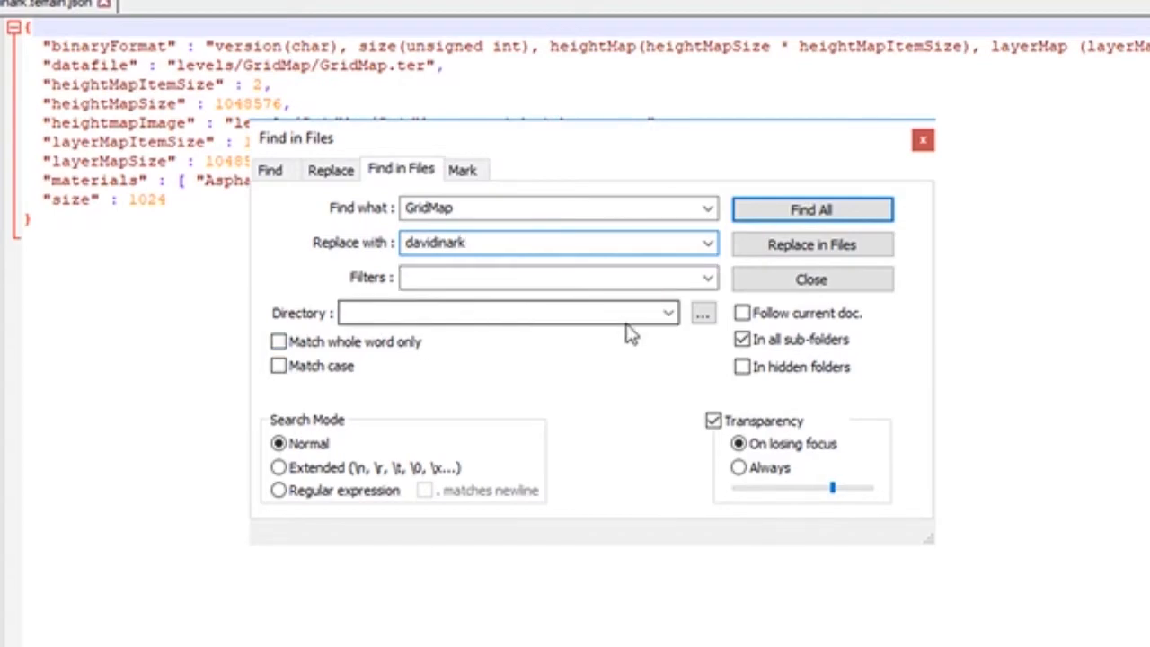
Set the search directory to the GridMap folder under Documents\BeamNG.drive\levels
left_click(704, 313)
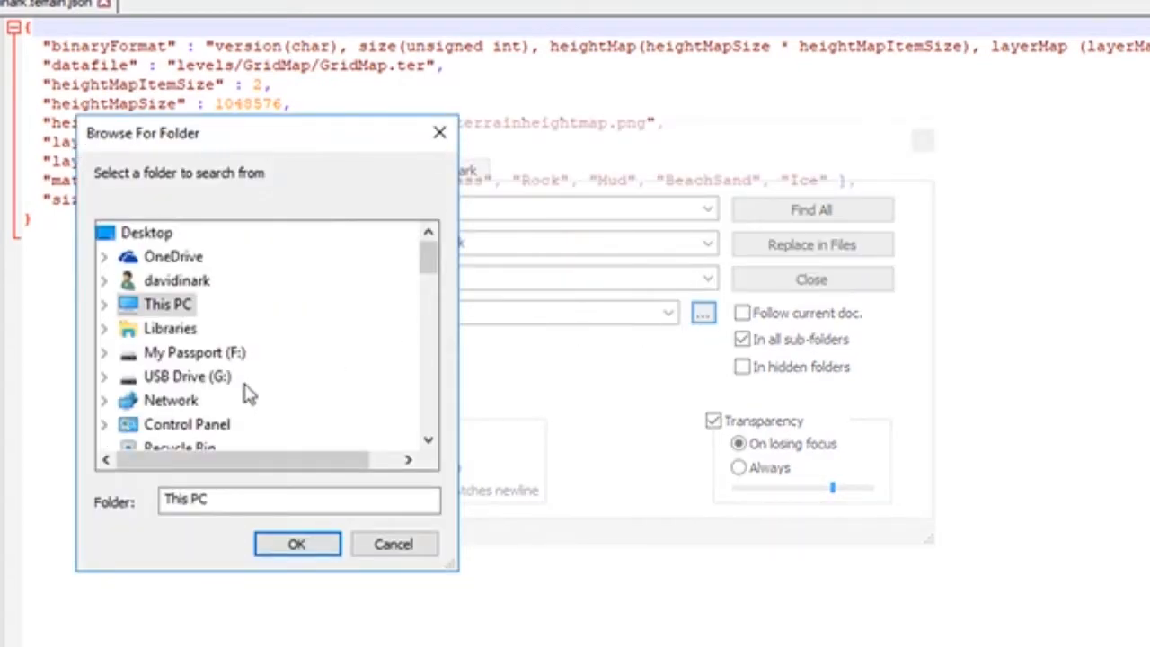
left_click(170, 329)
left_click(215, 307)
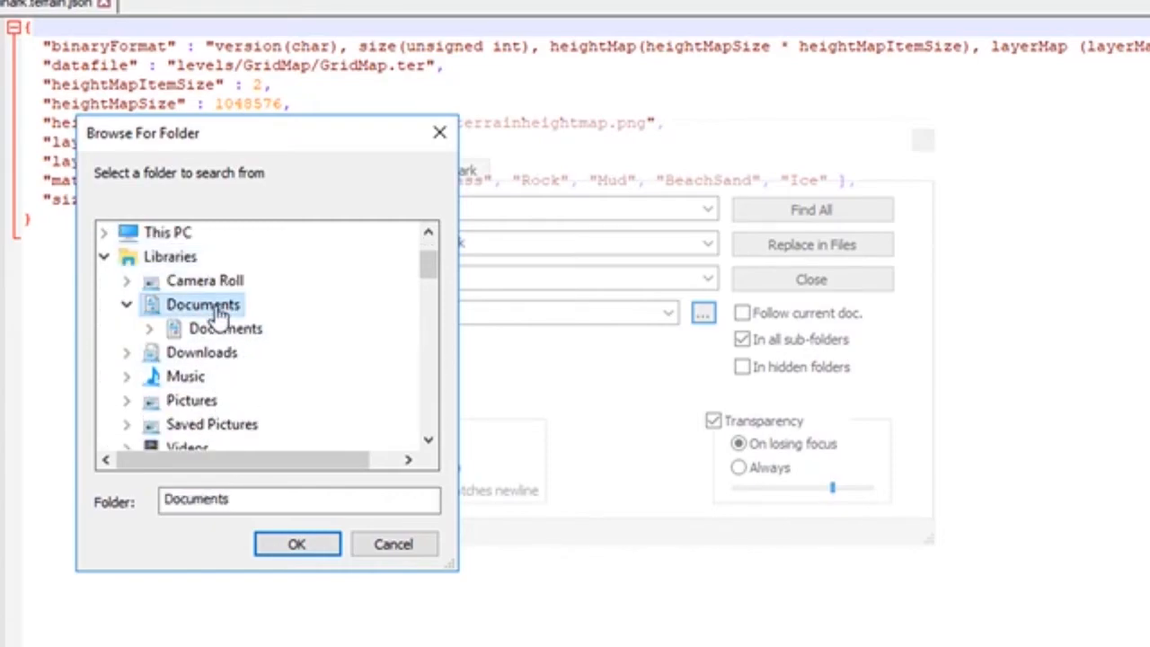
scroll(267, 359, "down", 4)
scroll(274, 340, "down", 3)
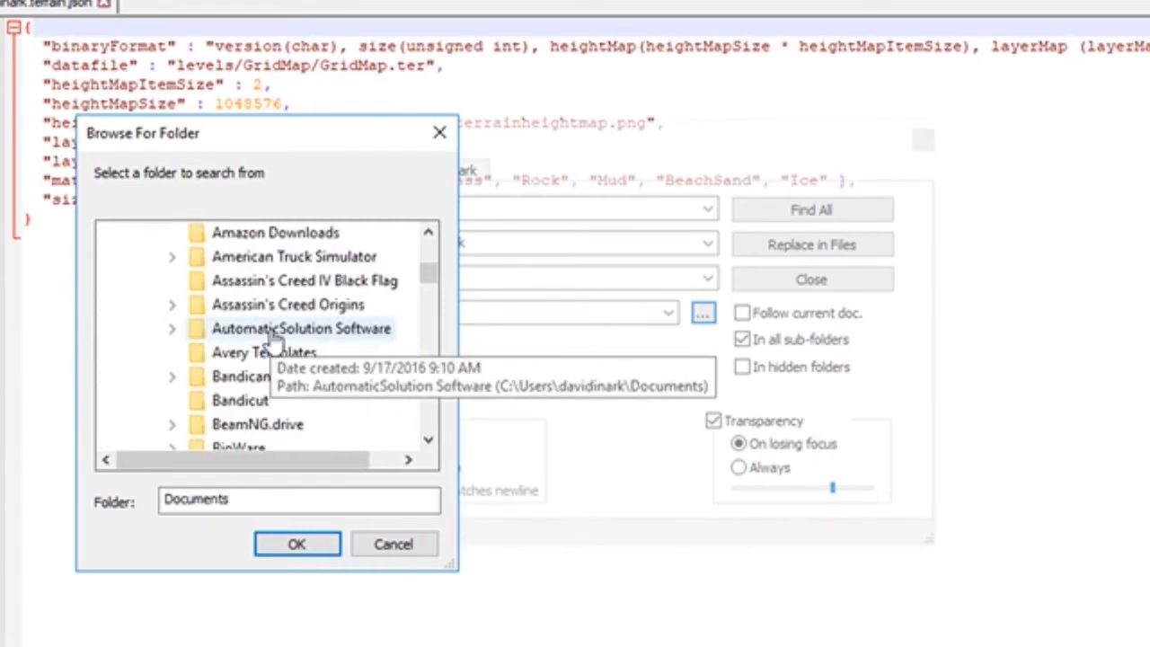
left_click(273, 376)
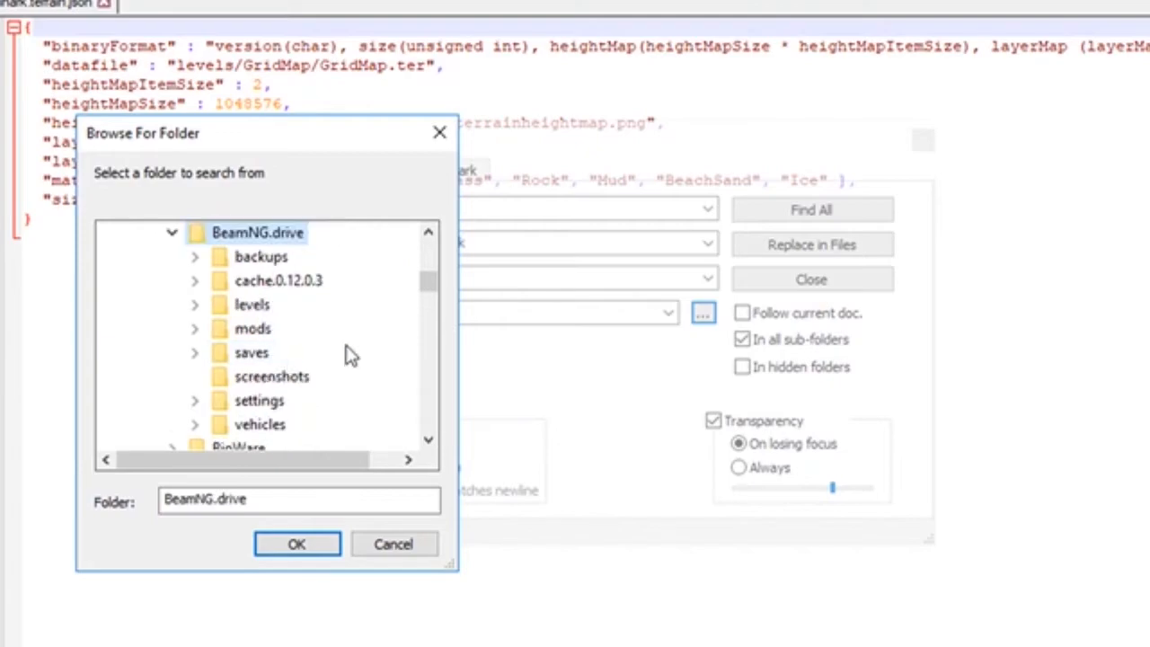
left_click(255, 305)
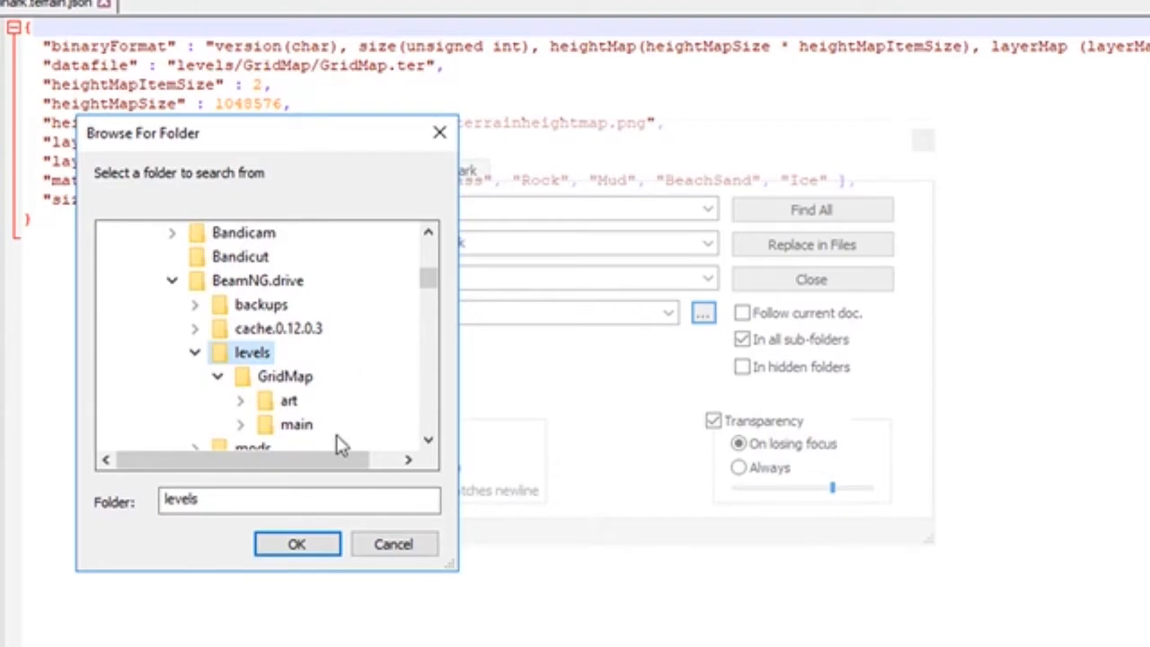
left_click(304, 379)
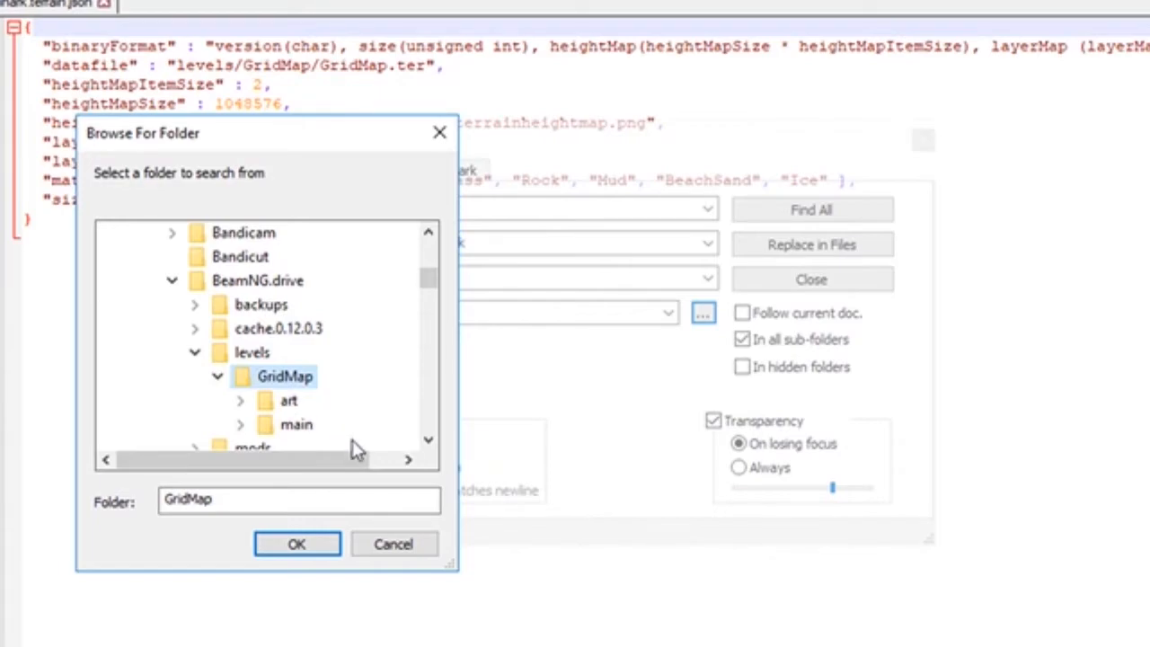
left_click(298, 544)
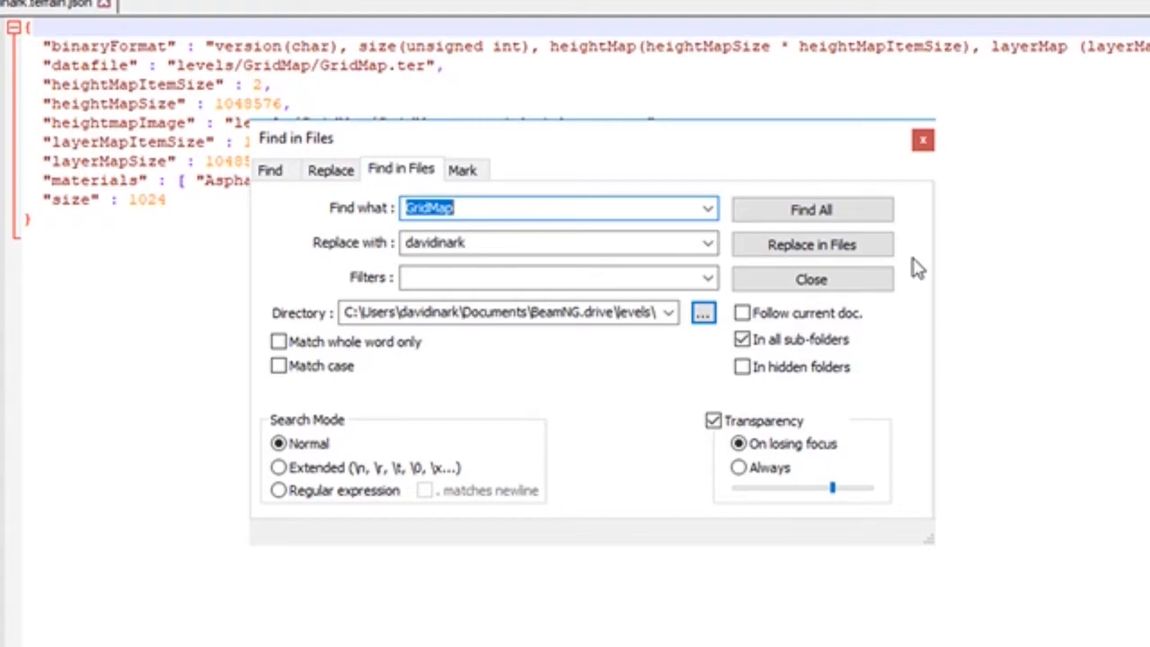
Replace all GridMap occurrences with davidinark in every file of the chosen folder and close the search dialog
left_click(812, 254)
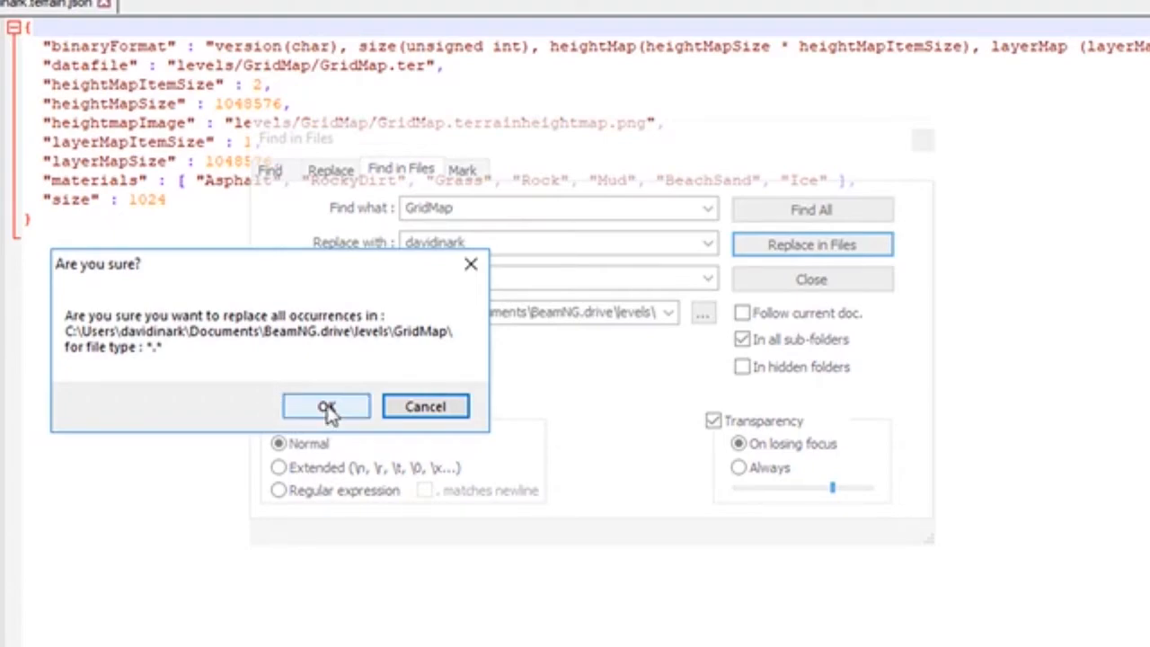
left_click(328, 409)
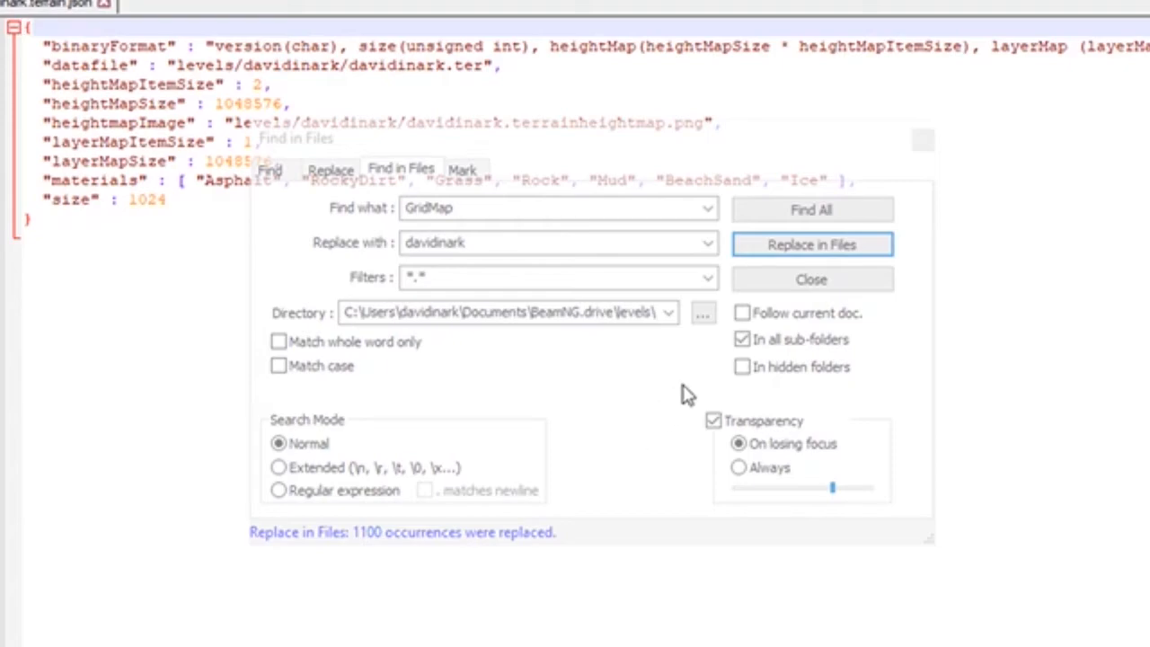
left_click(811, 281)
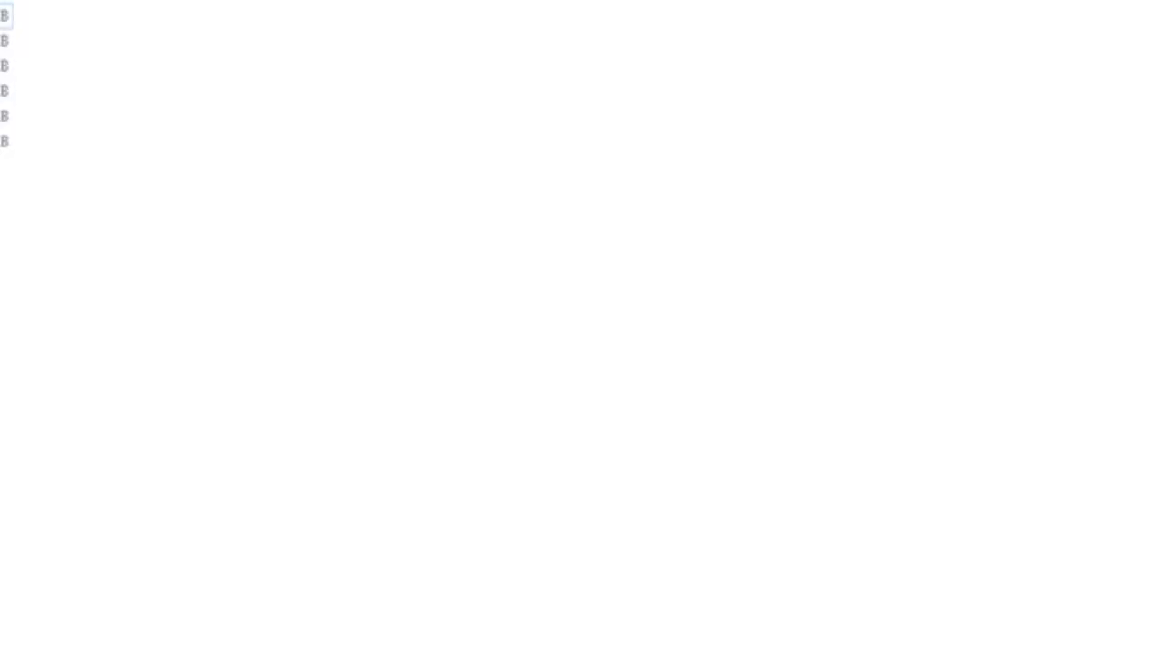
Open info.json from the GridMap folder in Notepad++
left_click(4, 91)
mouse_move(0, 250)
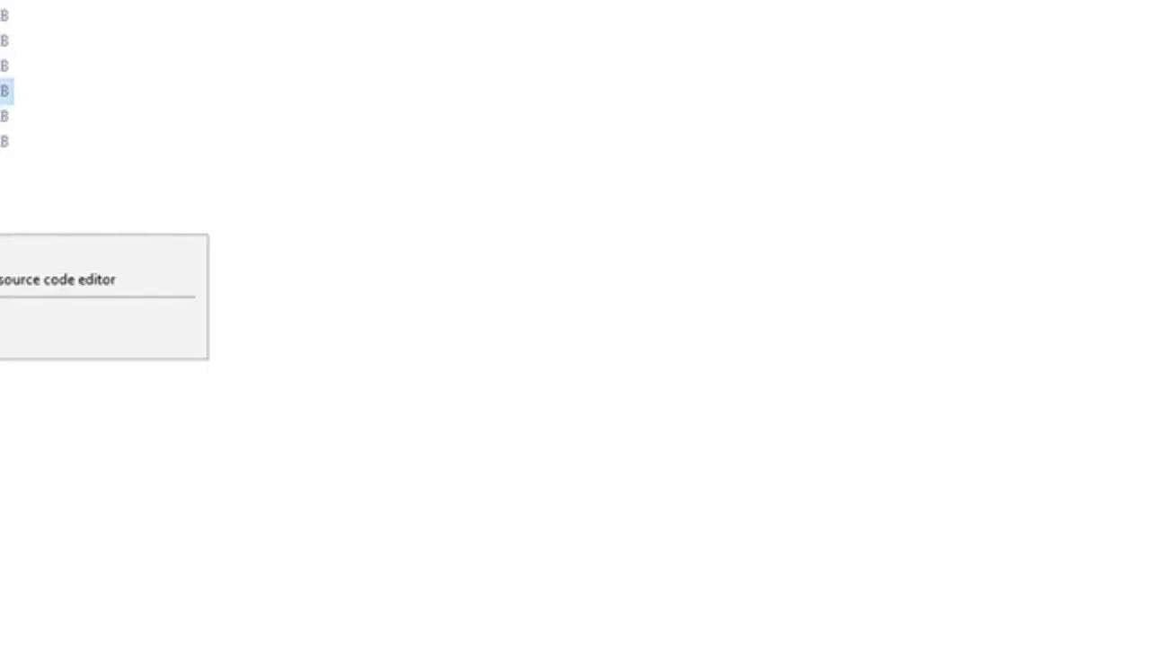
left_click(90, 279)
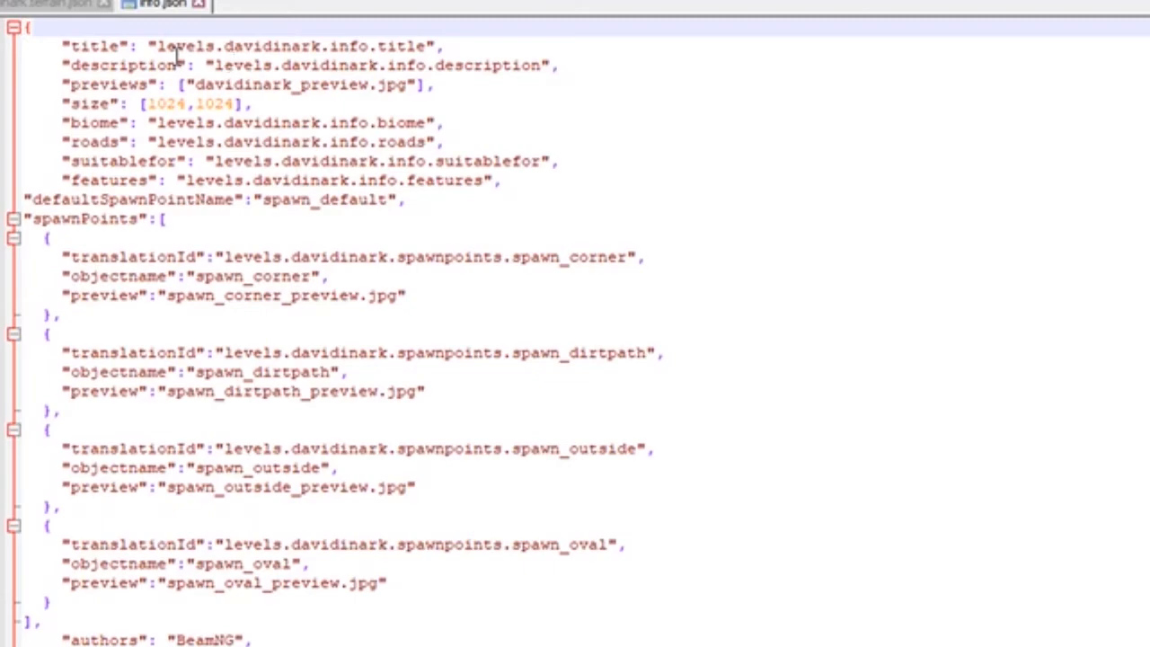
Change the title value in info.json to "davidinark test map"
left_click_drag(160, 46, 387, 46)
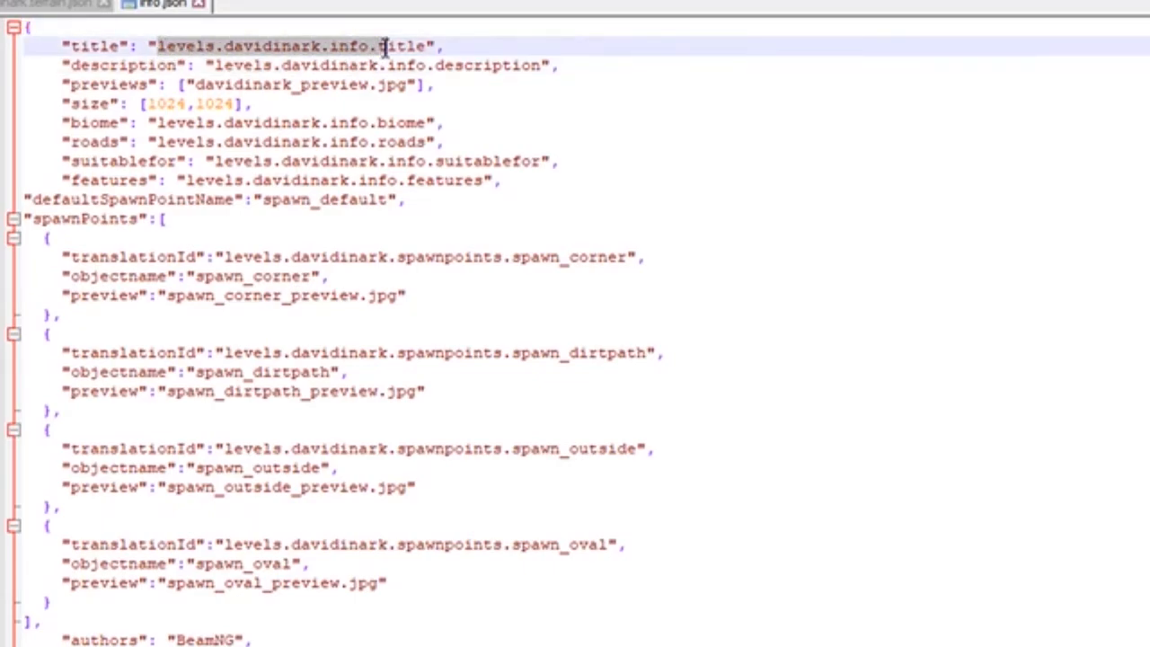
left_click(264, 46)
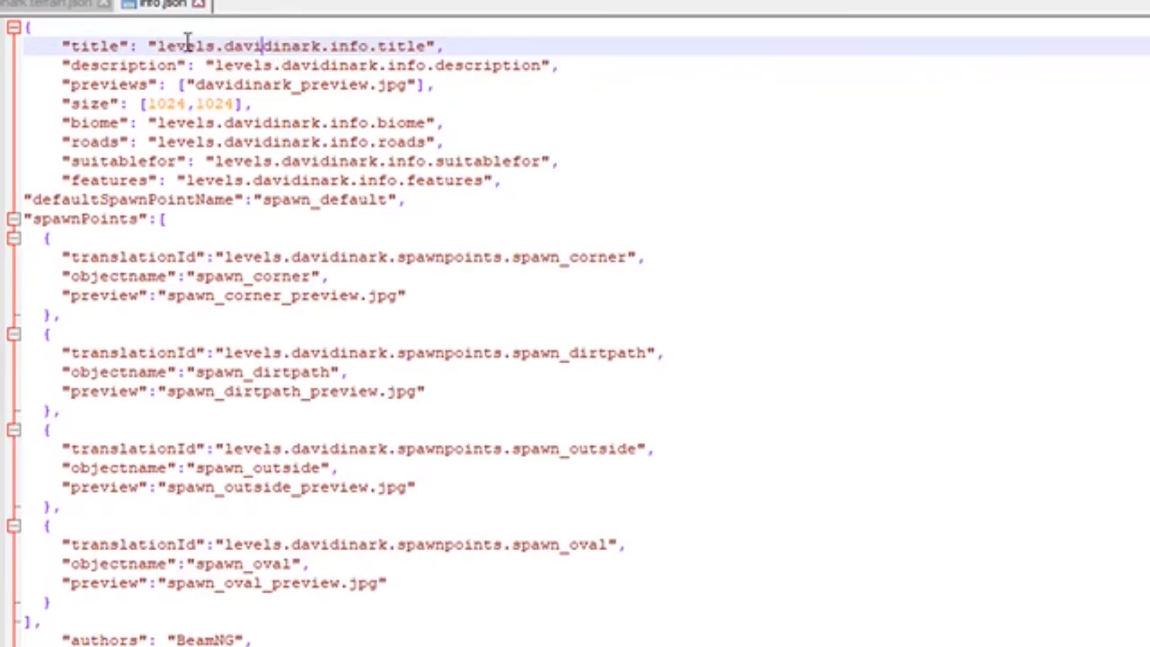
left_click(156, 46)
key("Delete")
key("Delete")
key("Delete")
key("Delete")
key("Delete")
key("Delete")
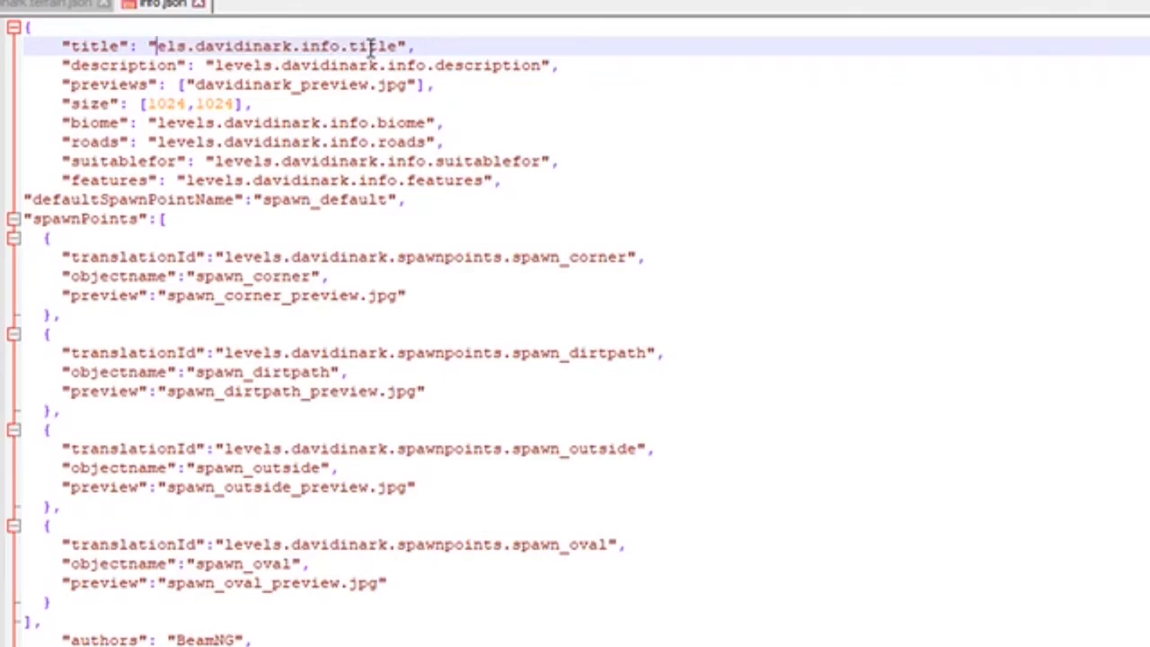
key("Delete")
key("Right")
key("Right")
key("Right")
key("Right")
key("Right")
key("Right")
key("Right")
key("Right")
key("Right")
key("Right")
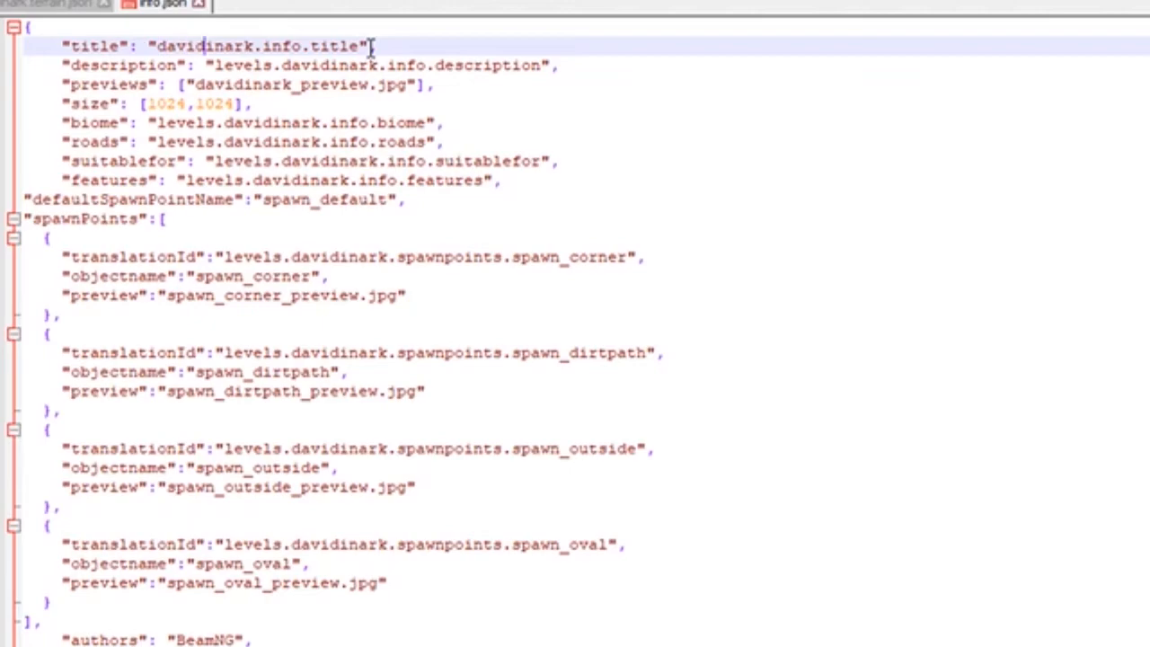
key("Delete")
key("Delete")
key("Delete")
key("Delete")
key("Delete")
key("Delete")
key("Delete")
key("Delete")
key("Delete")
key("Delete")
key("Delete")
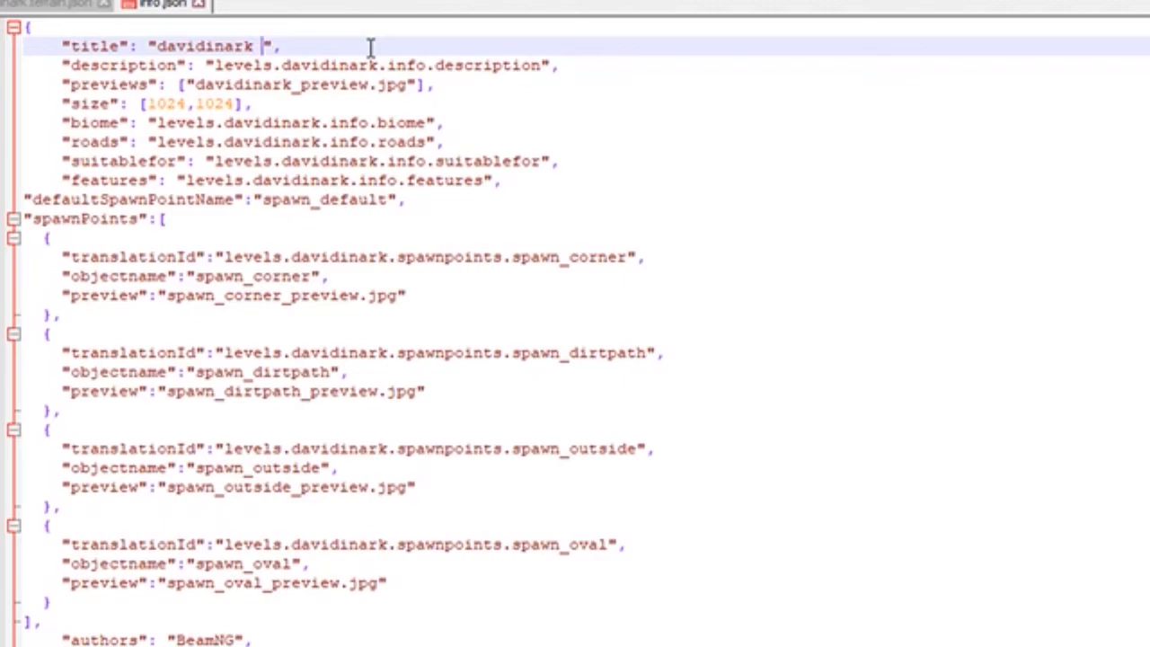
type("test map")
Change the description value in info.json to "davidinark's first map. Good luck."
left_click(215, 64)
key("Delete")
key("Delete")
key("Delete")
key("Delete")
key("Delete")
key("Delete")
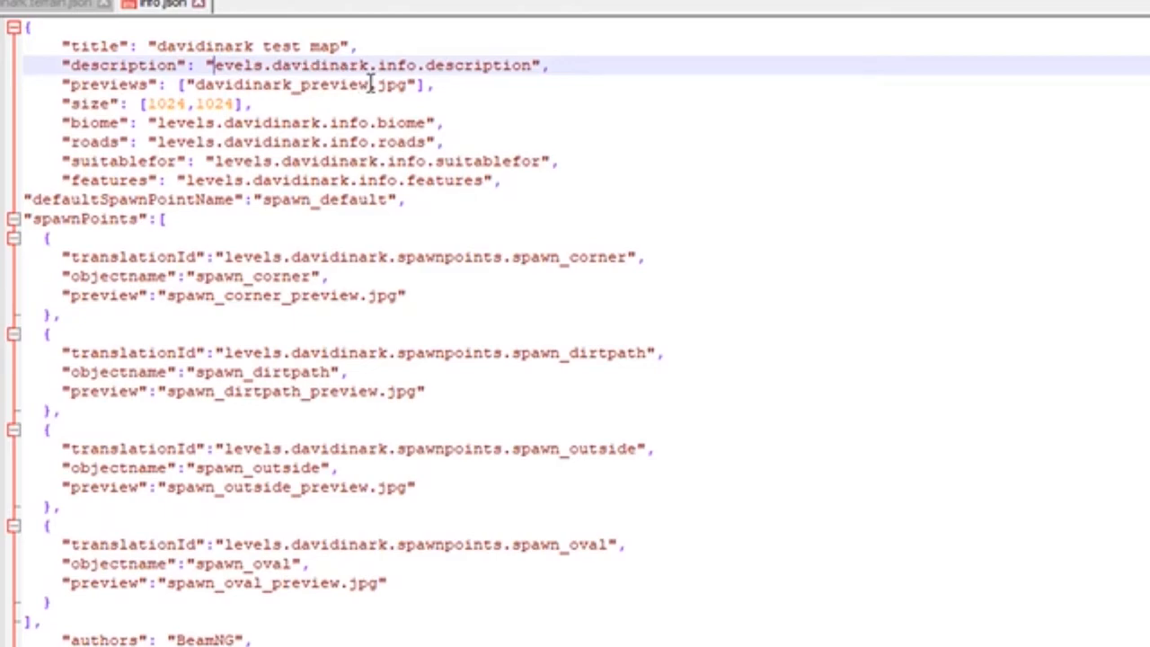
key("Delete")
key("Right")
key("Right")
key("Right")
key("Right")
key("Right")
key("Right")
key("Right")
key("Right")
key("Right")
key("Right")
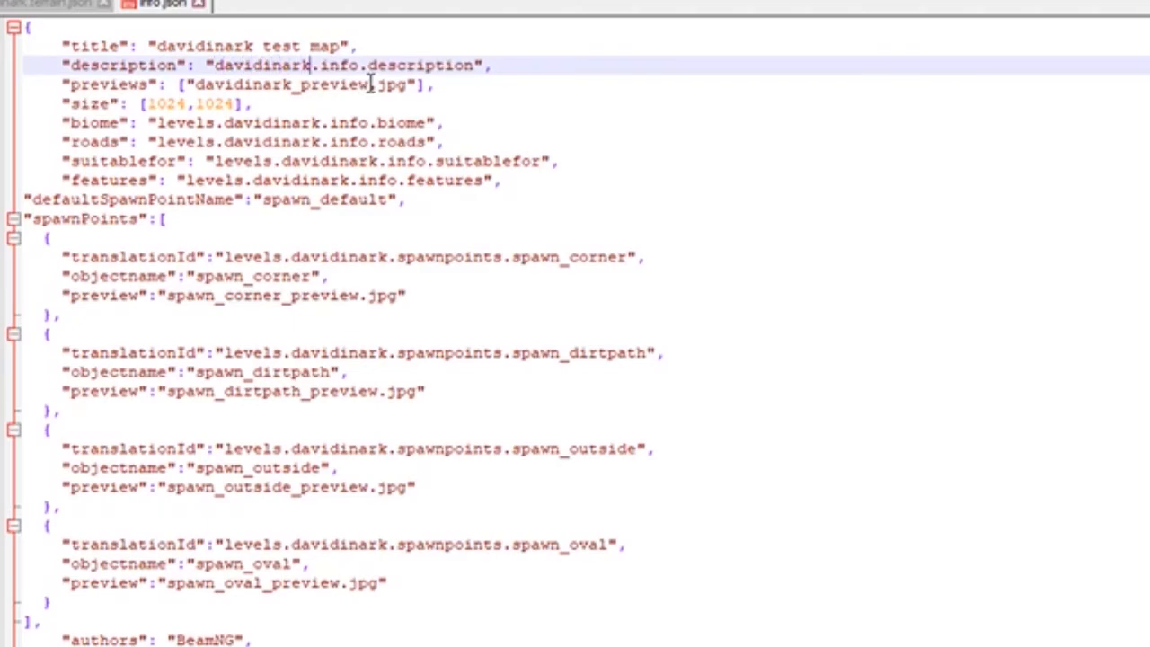
type("'s first map")
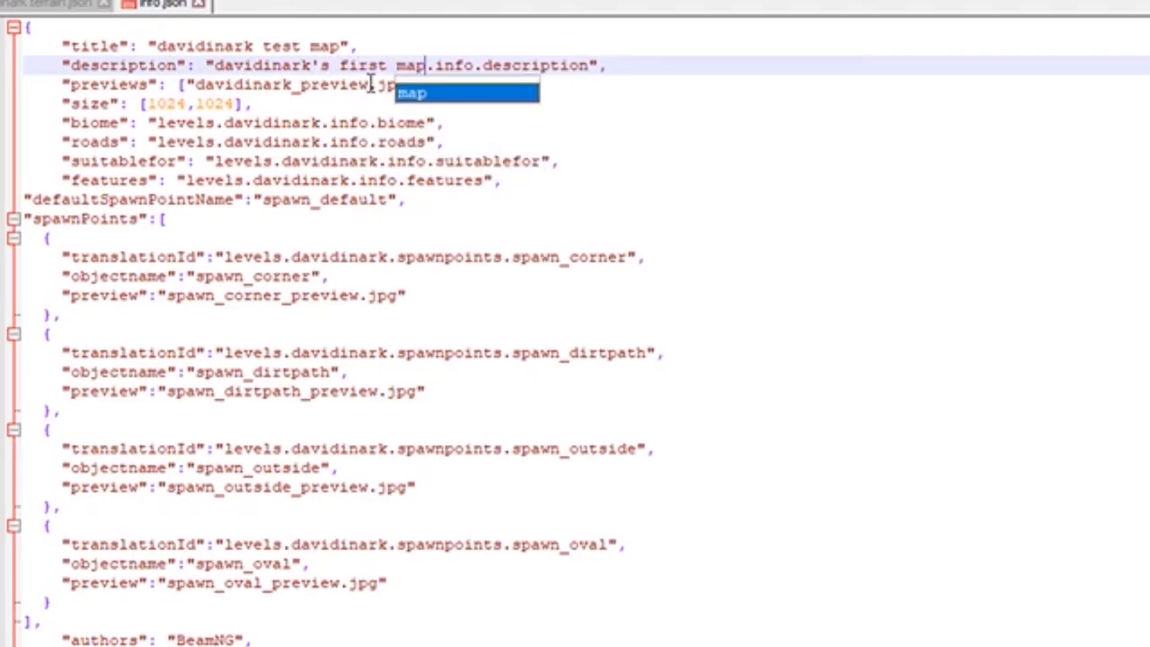
type(". ")
type("Good luck")
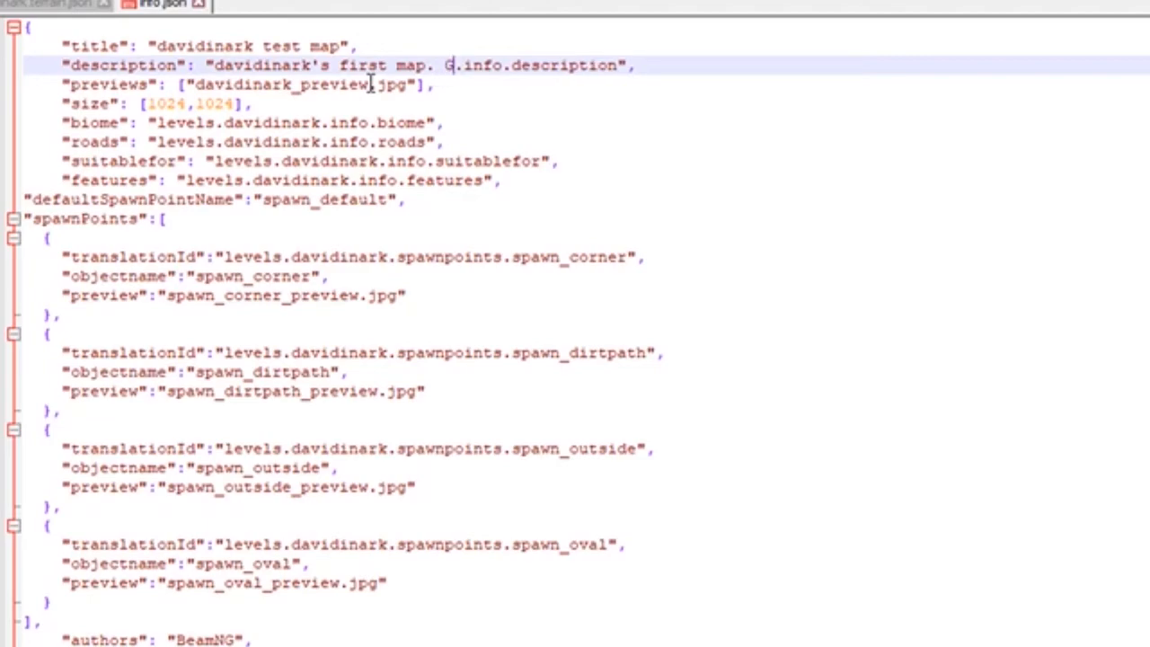
key("Right")
key("Delete")
key("Delete")
key("Delete")
key("Delete")
key("Delete")
key("Delete")
key("Delete")
key("Delete")
key("Delete")
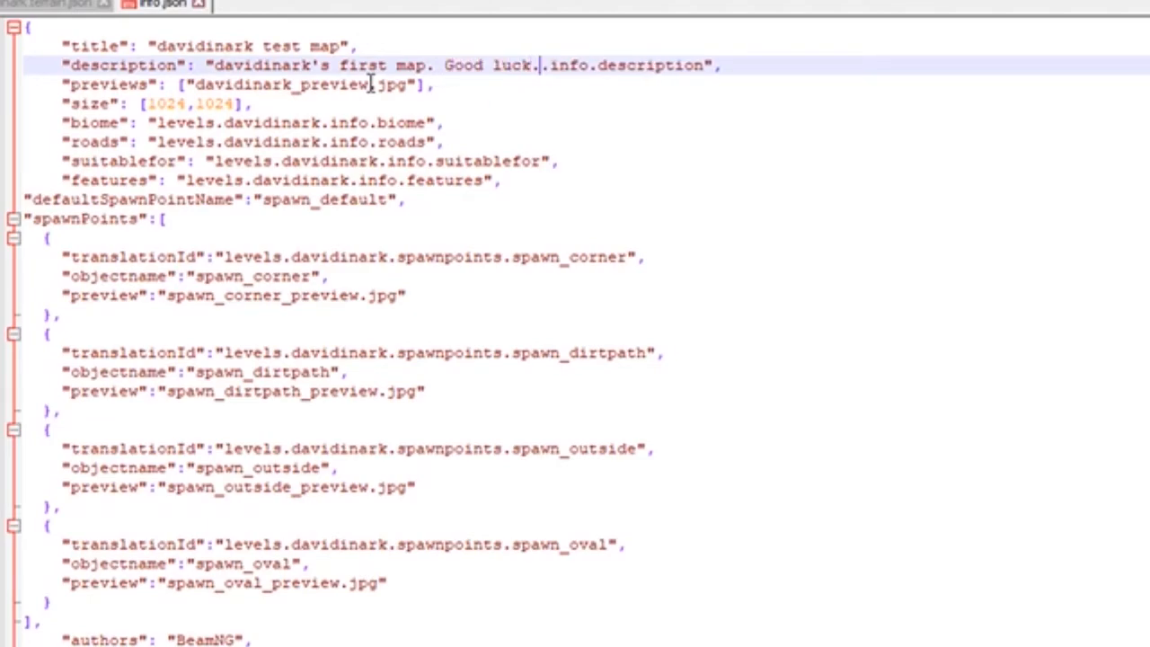
key("Delete")
key("Delete")
key("Delete")
key("Delete")
key("Delete")
key("Delete")
key("Delete")
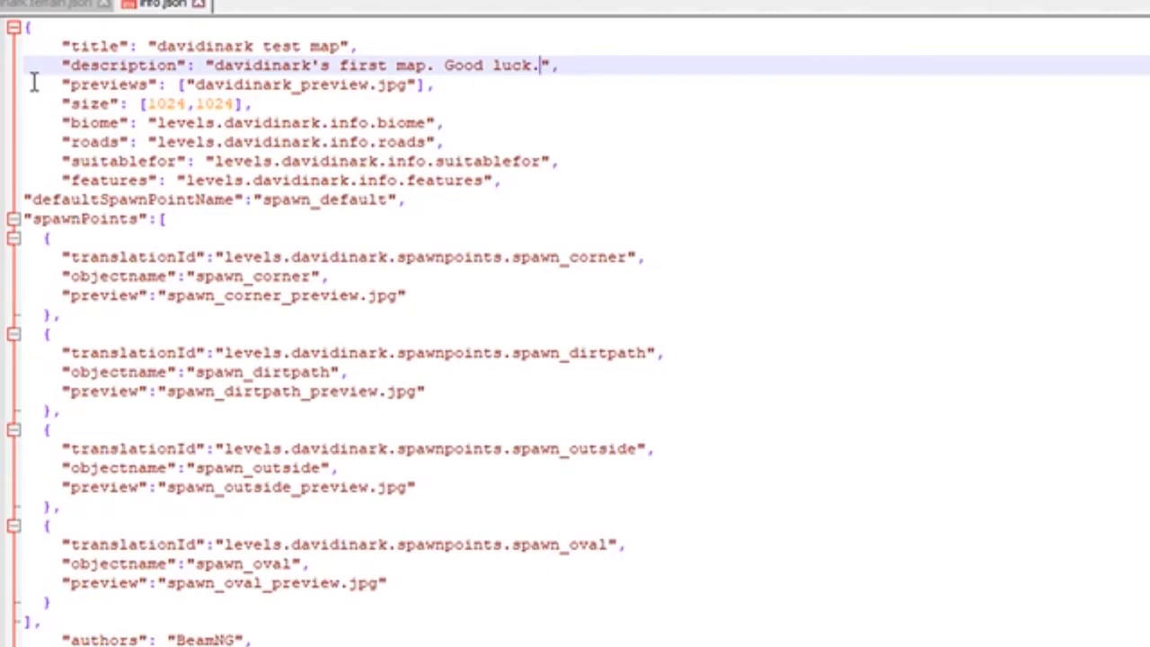
Replace the authors value in info.json with "davidinark and highdef and BeamNG"
double_click(205, 639)
type("davidinark")
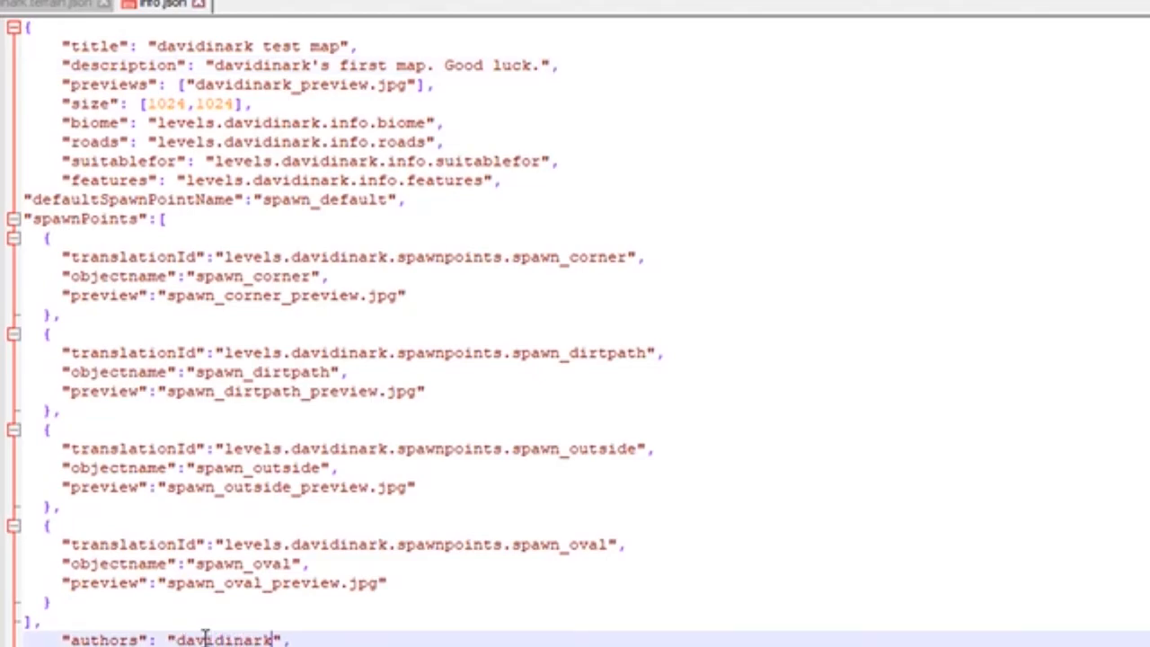
type(" and highdef")
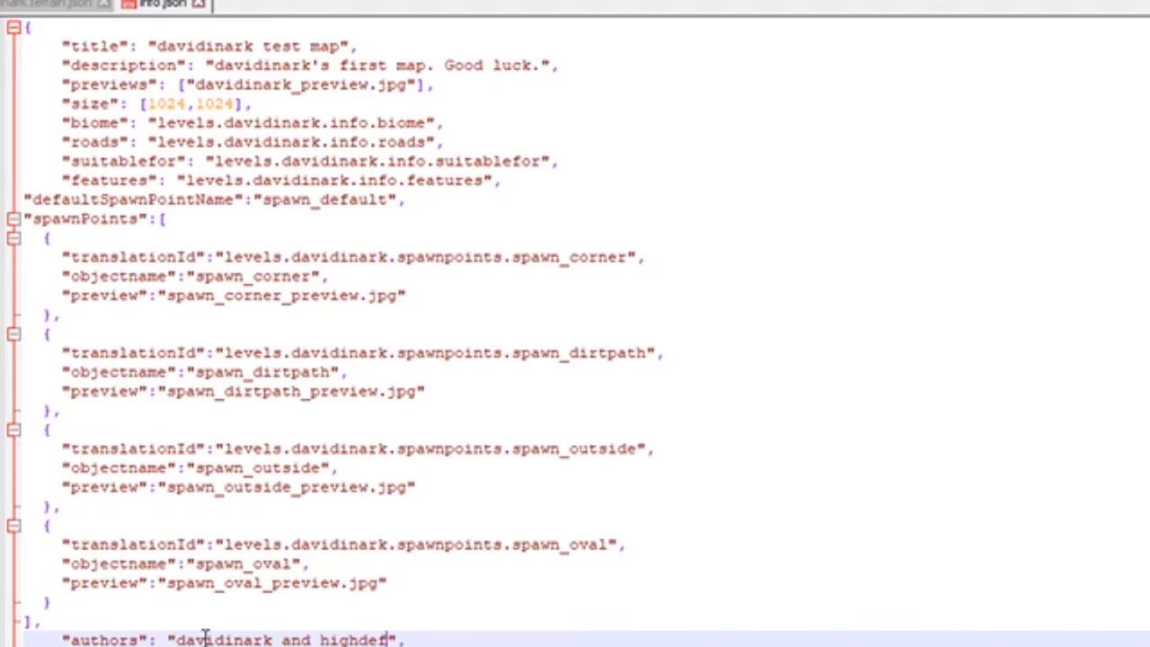
left_click(560, 581)
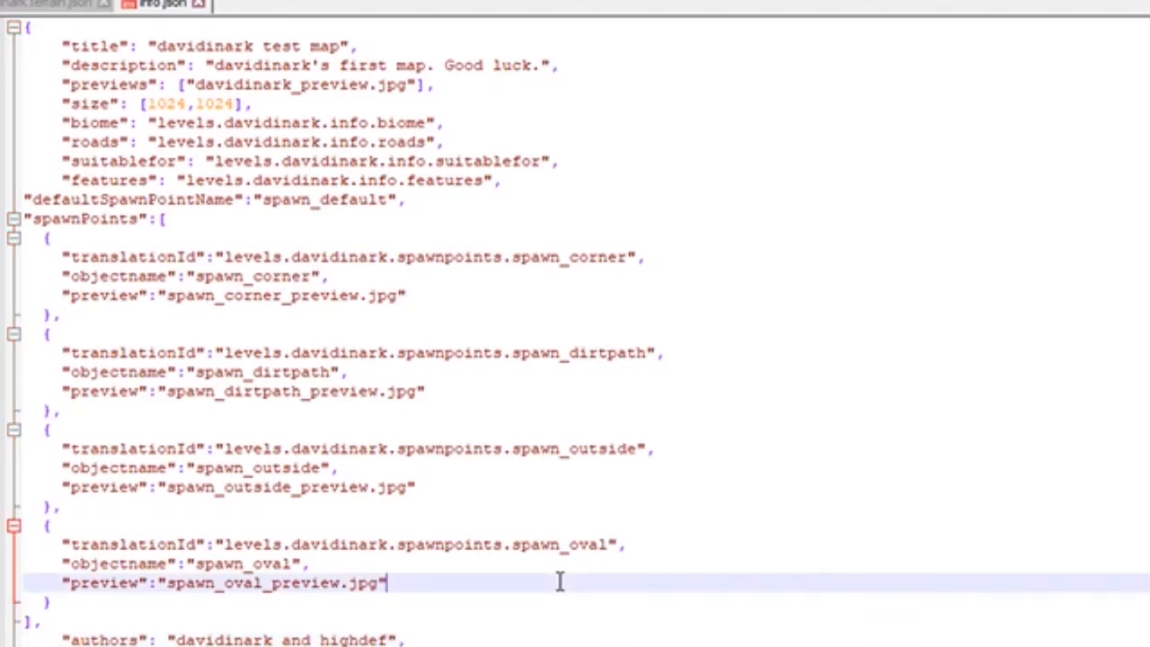
left_click(244, 638)
left_click(388, 640)
type("and Beam")
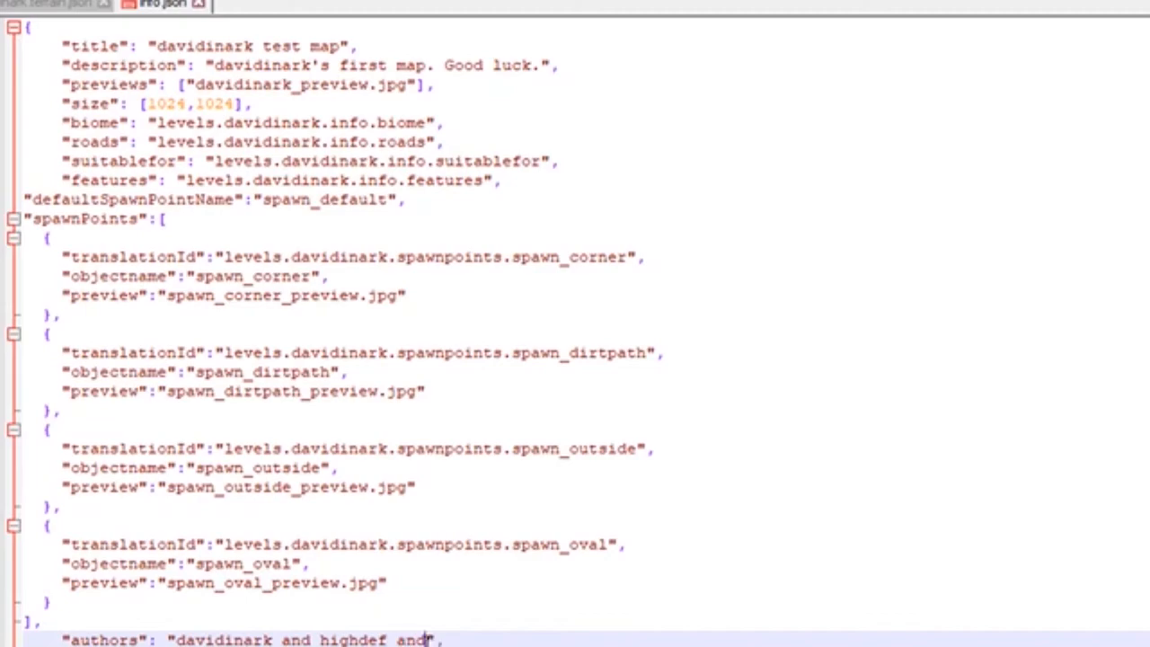
type("NG")
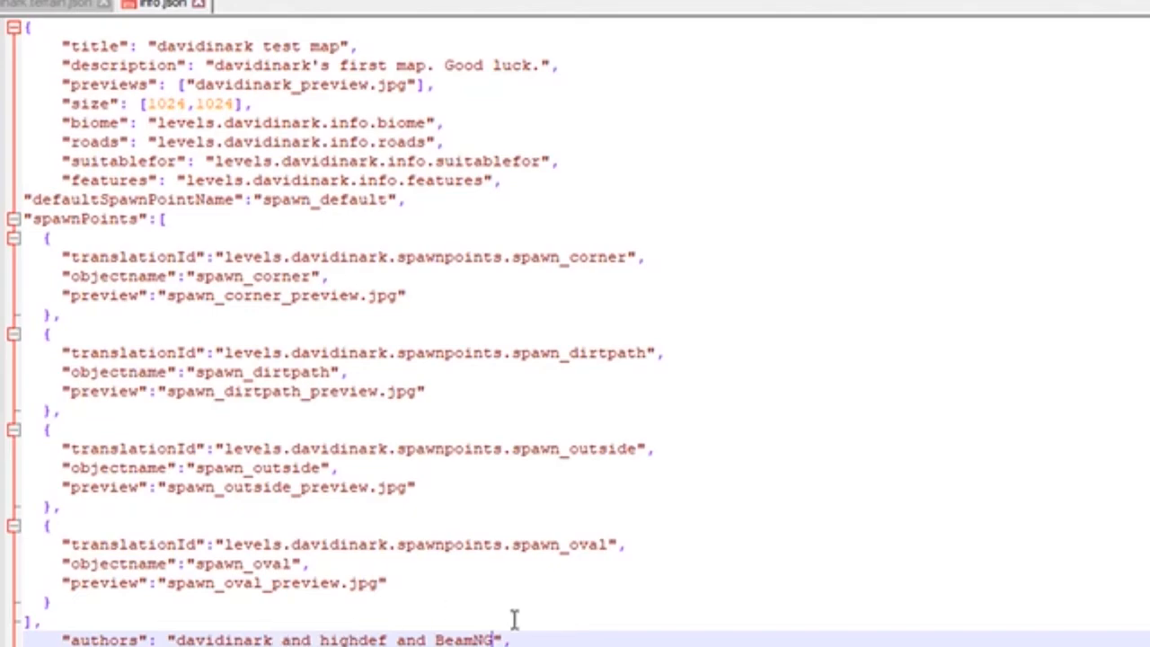
Replace the first "and" in the authors list with a comma so it reads "davidinark, highdef and BeamNG"
left_click(270, 639)
type(",")
key("Delete")
key("Delete")
key("Delete")
key("Delete")
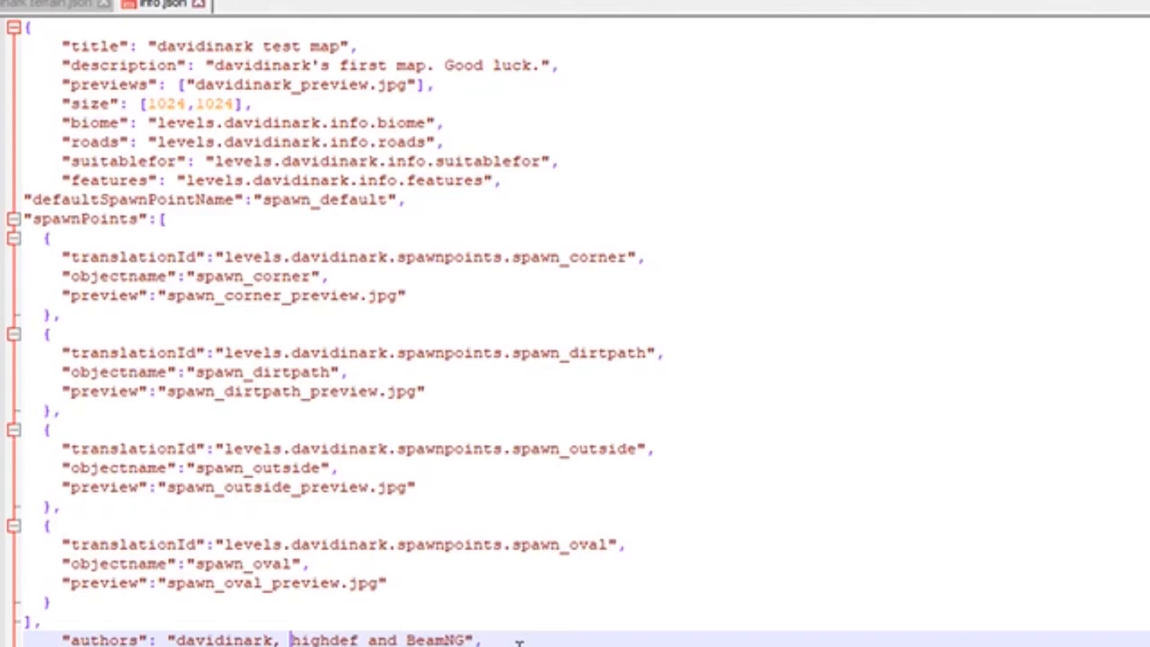
left_click(533, 580)
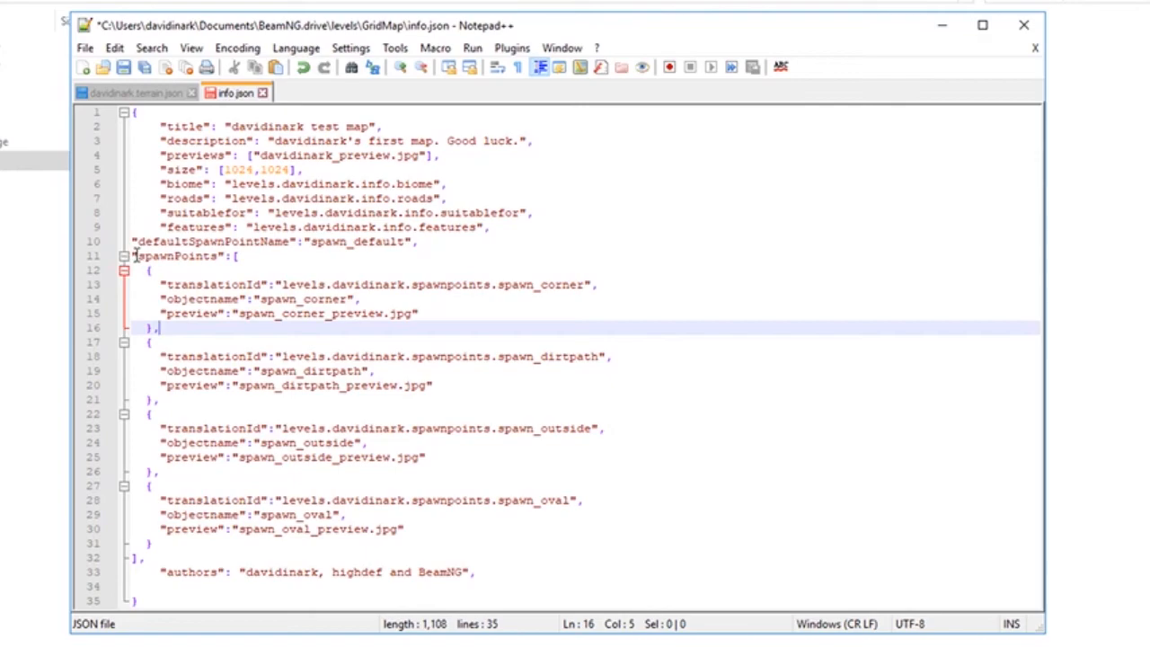
Delete the entire spawnPoints block from info.json, including the empty line it leaves behind
left_click_drag(131, 256, 236, 557)
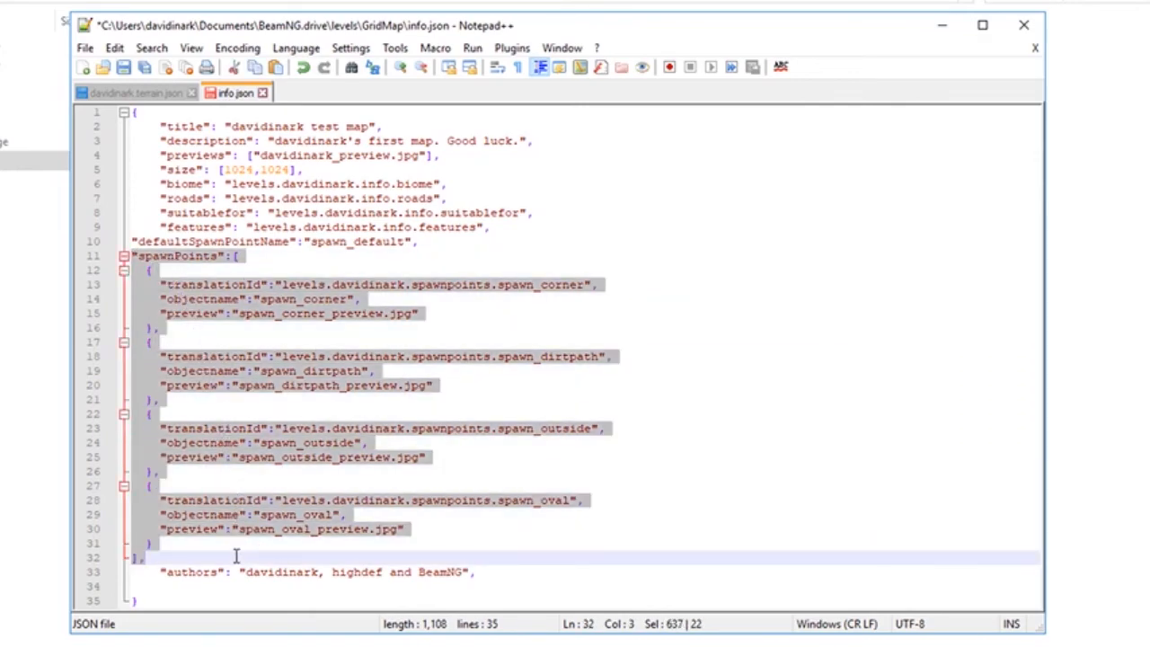
key("Delete")
key("Delete")
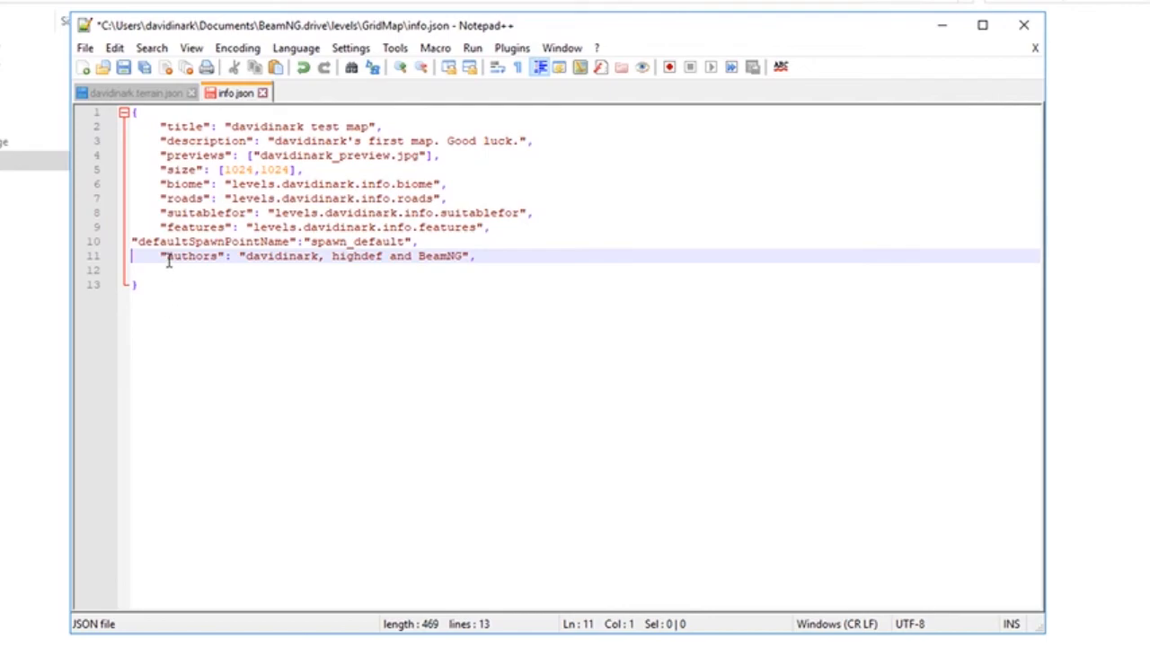
Delete the defaultSpawnPointName line from info.json and save all open files
left_click_drag(133, 242, 539, 246)
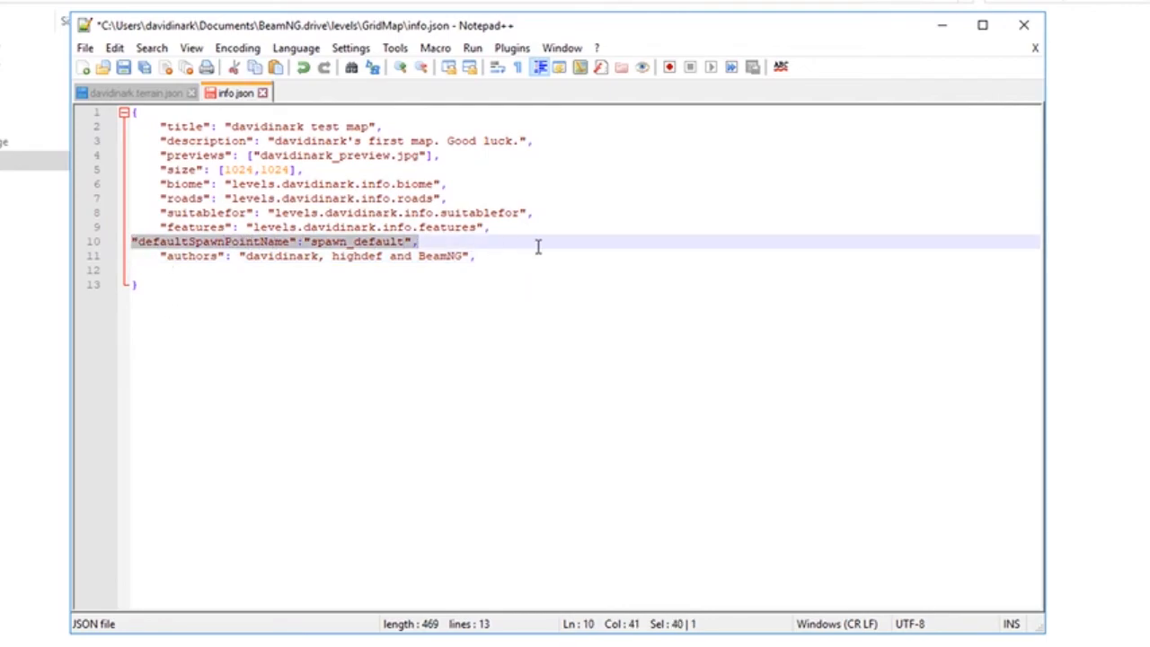
key("Delete")
key("Delete")
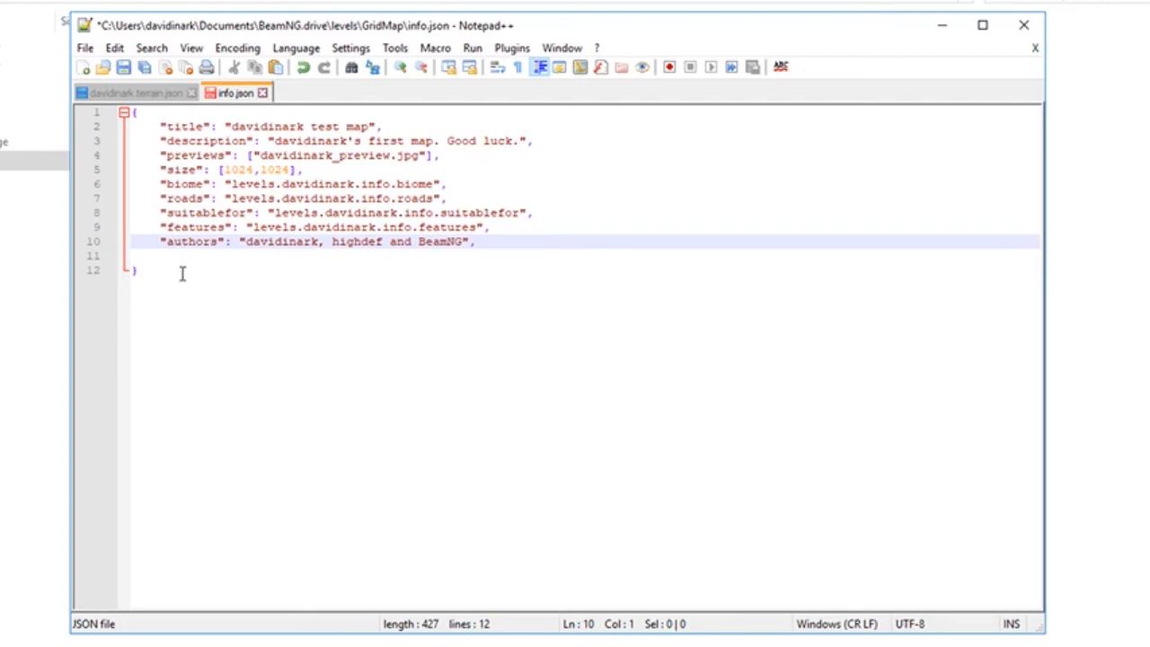
left_click(146, 70)
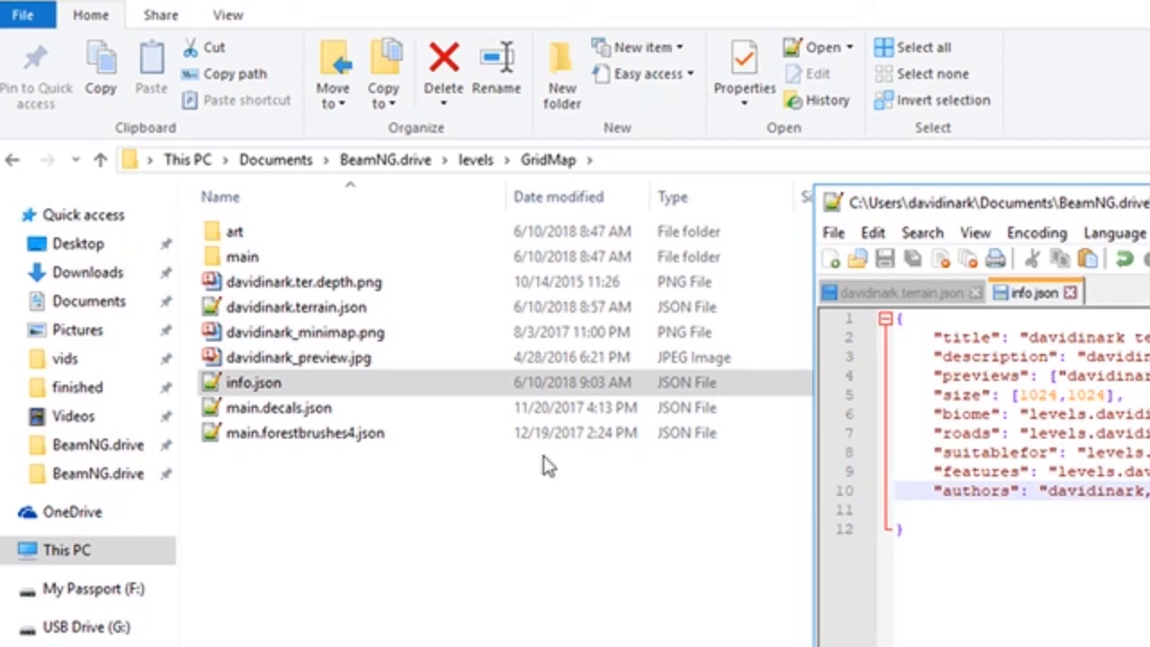
Go up to the levels folder in File Explorer and rename the GridMap folder to davidinark
left_click(475, 159)
left_click(270, 234)
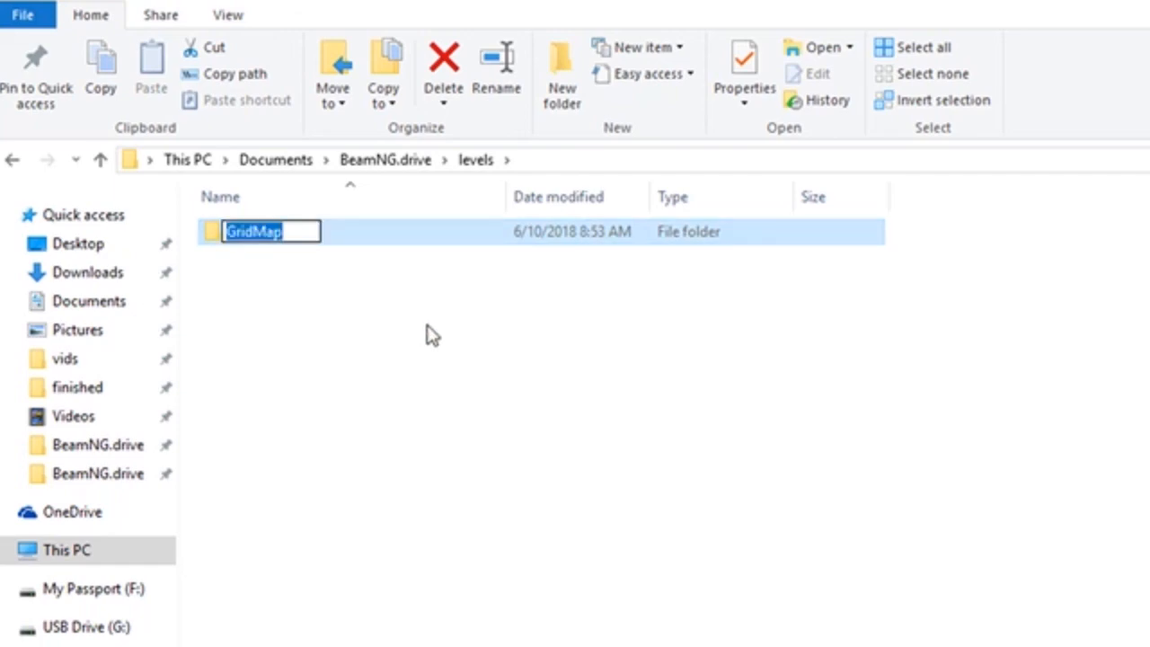
type("davidinark")
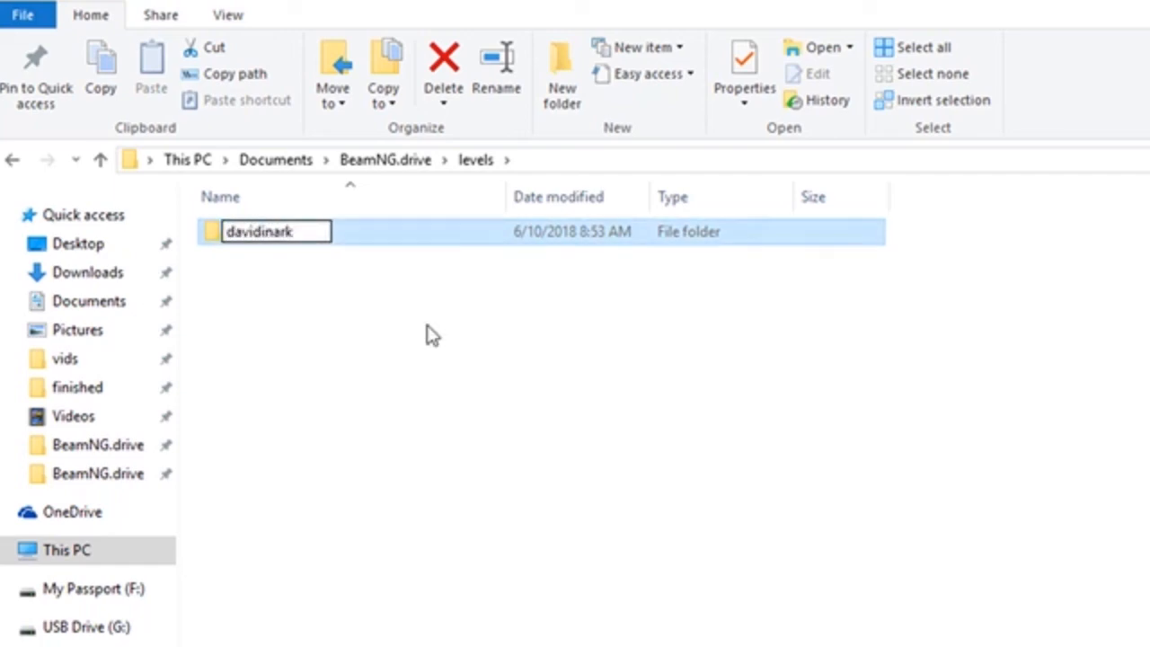
left_click(428, 336)
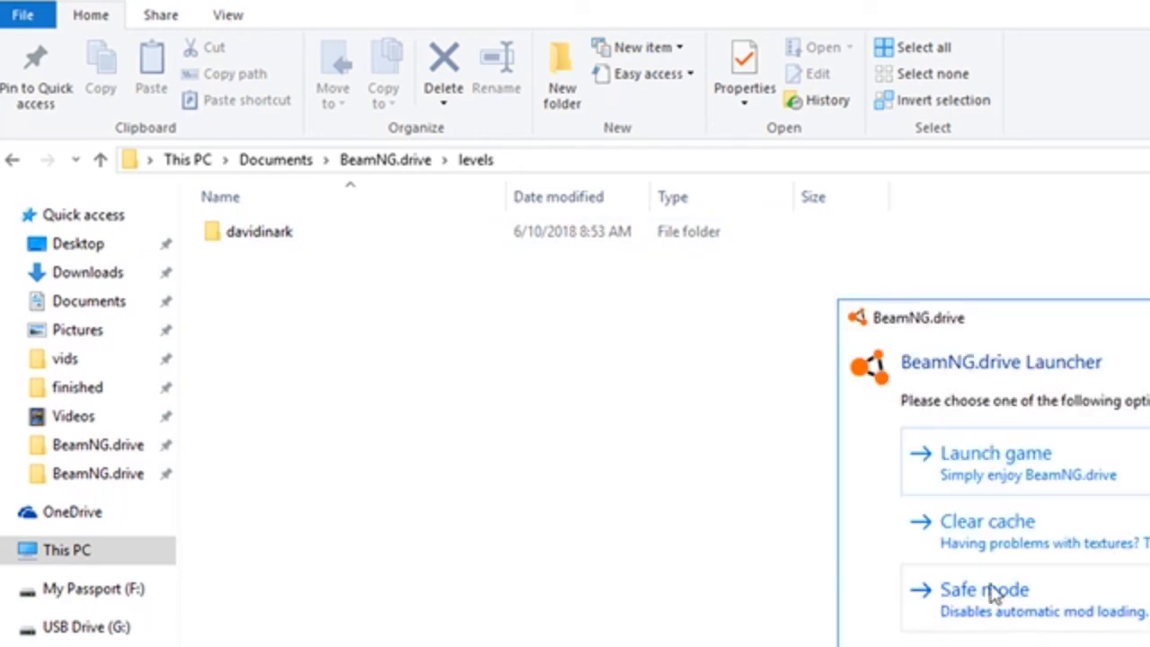
Start BeamNG.drive from its launcher
left_click(992, 472)
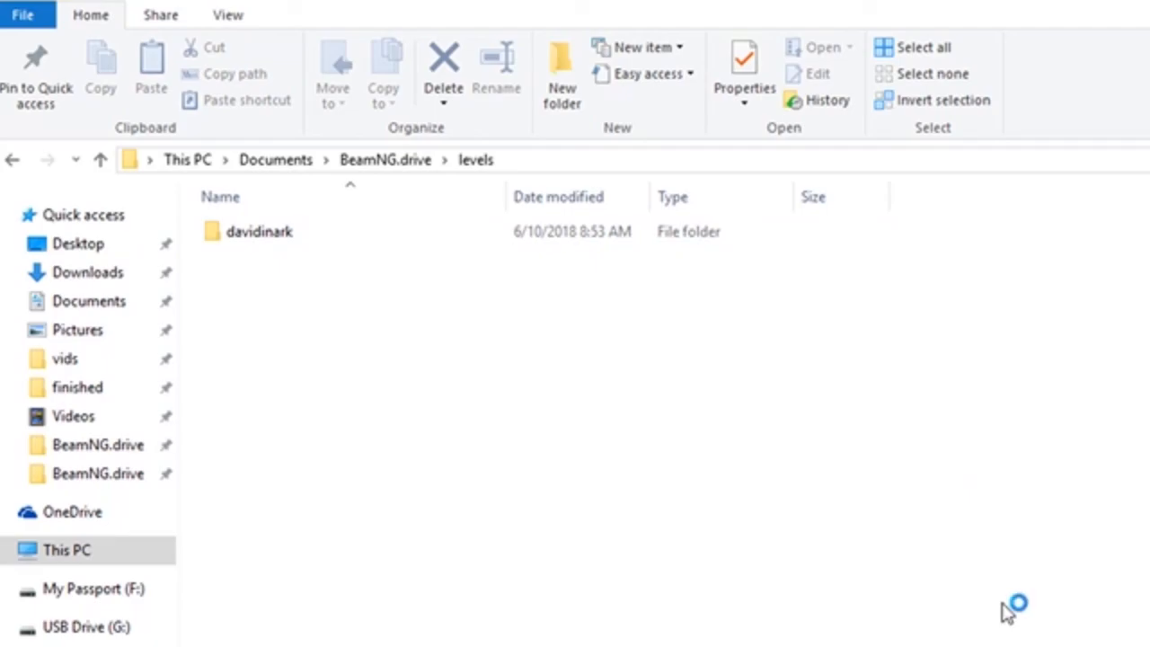